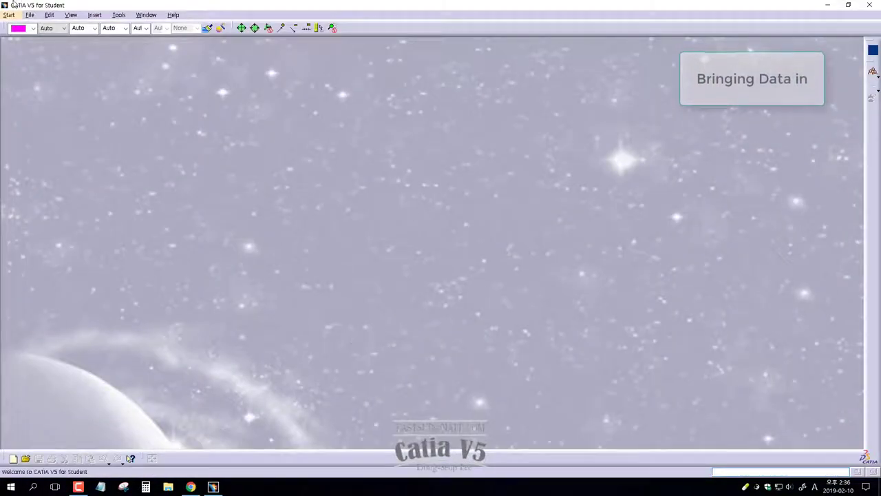
# - Open the 2019_02_10_BOEING-747_MASTER_SURFACE_ASS'Y assembly file from the PART4 folder
pyautogui.click(9, 15)
pyautogui.click(28, 47)
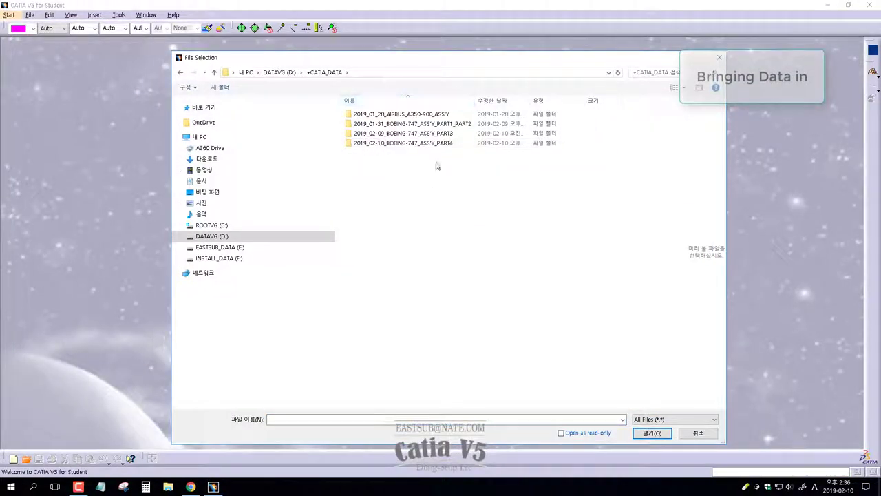
pyautogui.doubleClick(402, 142)
pyautogui.click(417, 114)
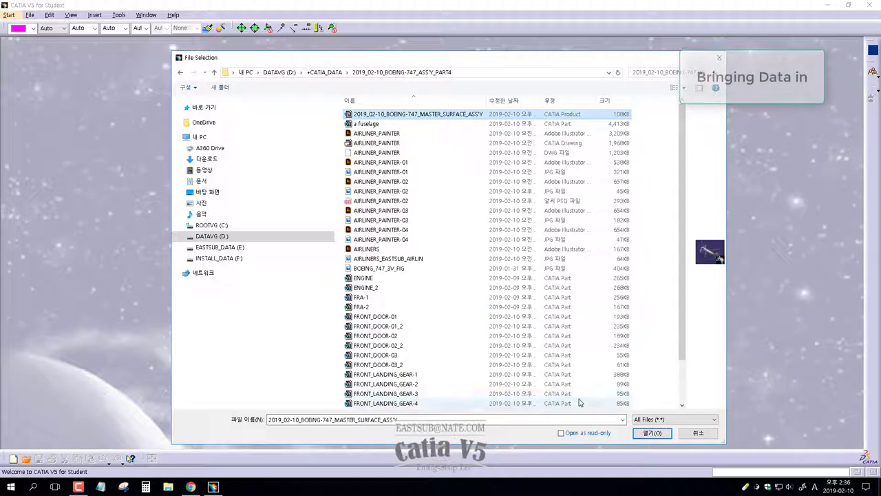
pyautogui.click(640, 432)
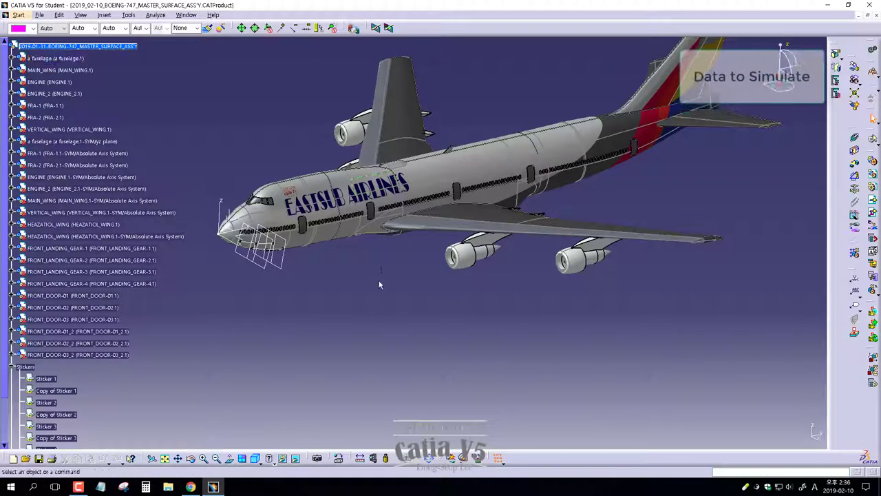
# - Orbit the 747 to view the nose landing-gear door panels
pyautogui.moveTo(340, 253); pyautogui.dragTo(364, 346, button='middle')
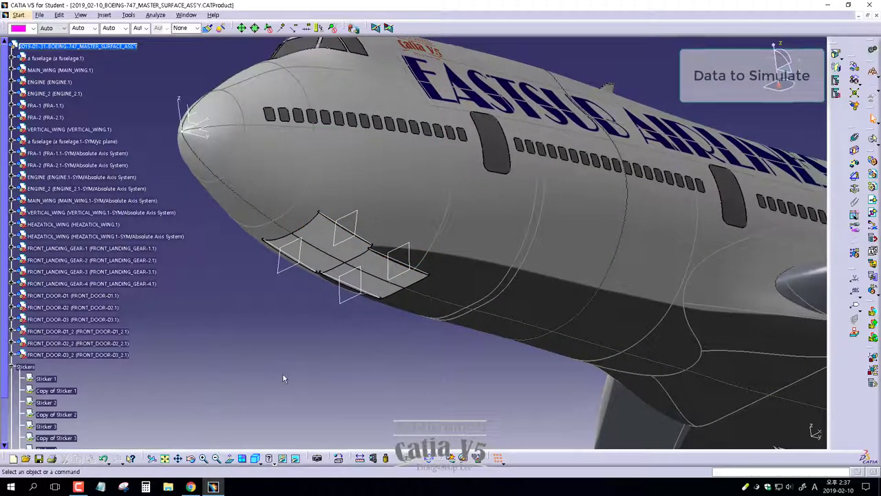
# - Switch to the DMU Kinematics workbench and zoom in on the landing-gear doors
pyautogui.click(18, 15)
pyautogui.moveTo(43, 243)
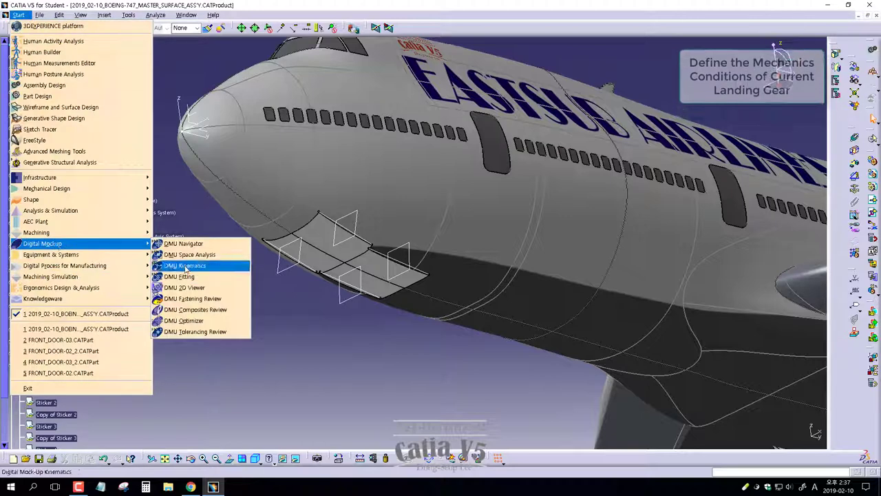
pyautogui.click(187, 265)
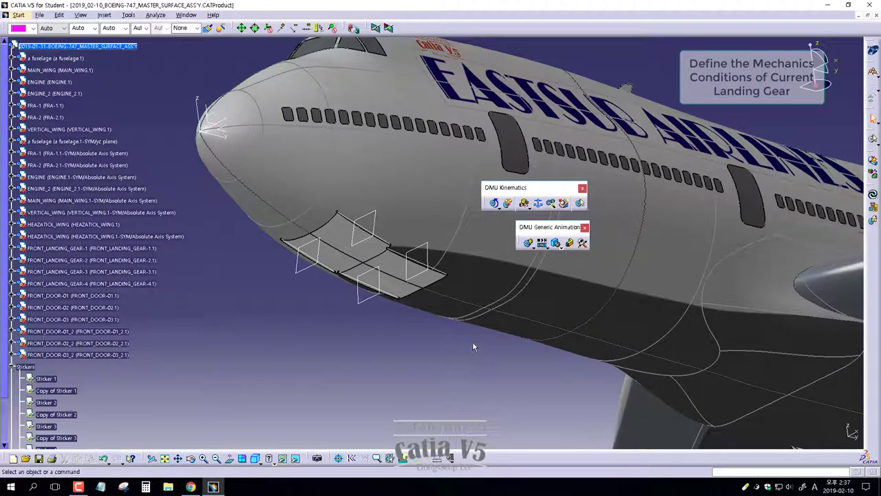
pyautogui.moveTo(473, 346); pyautogui.dragTo(380, 285, button='middle')
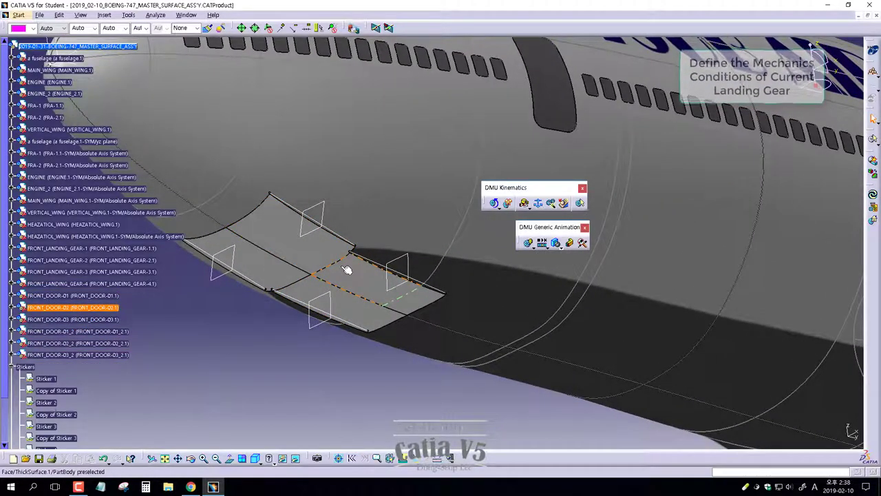
# - Create mechanism '전륜 랜딩기어 도어 작동' with FRONT_DOOR-01 as the fixed part
pyautogui.click(538, 202)
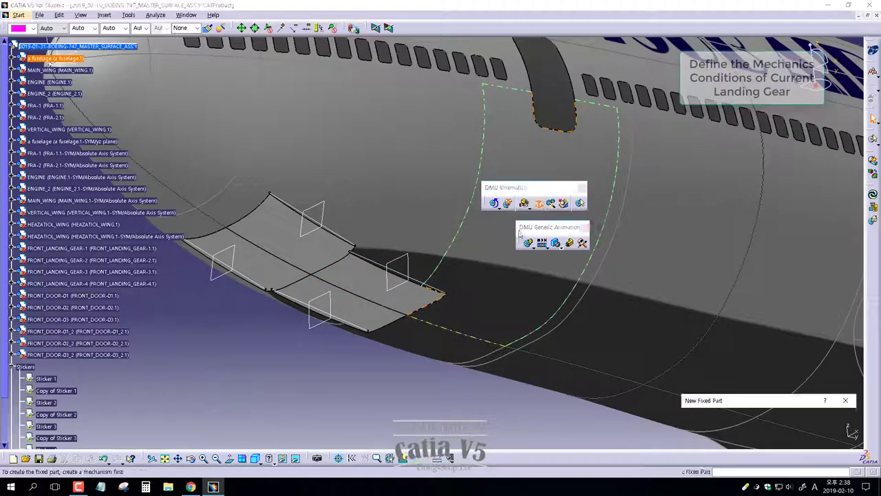
pyautogui.click(624, 311)
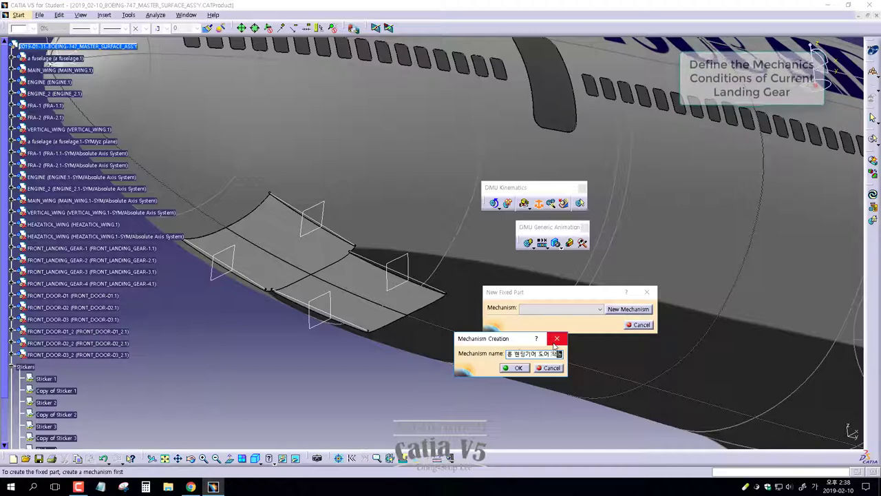
pyautogui.press('Return')
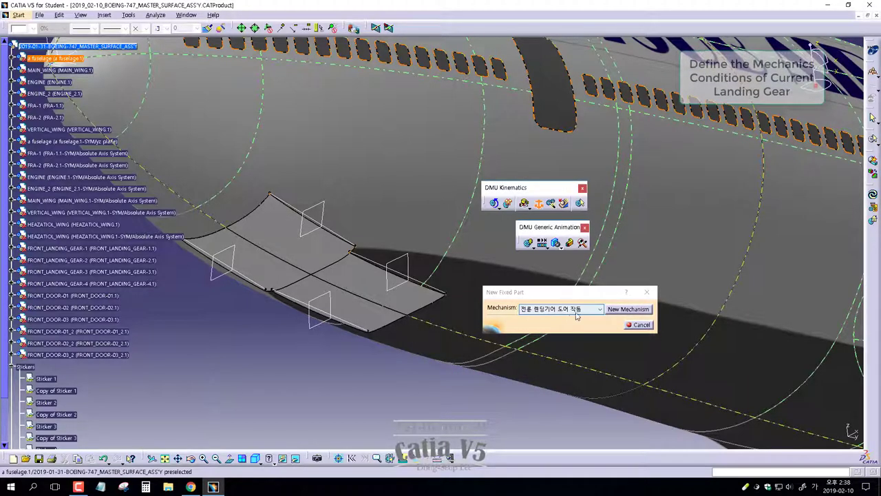
pyautogui.click(91, 298)
# - Start a revolute joint, moving the floating toolbars and joint dialog away from the doors
pyautogui.click(494, 202)
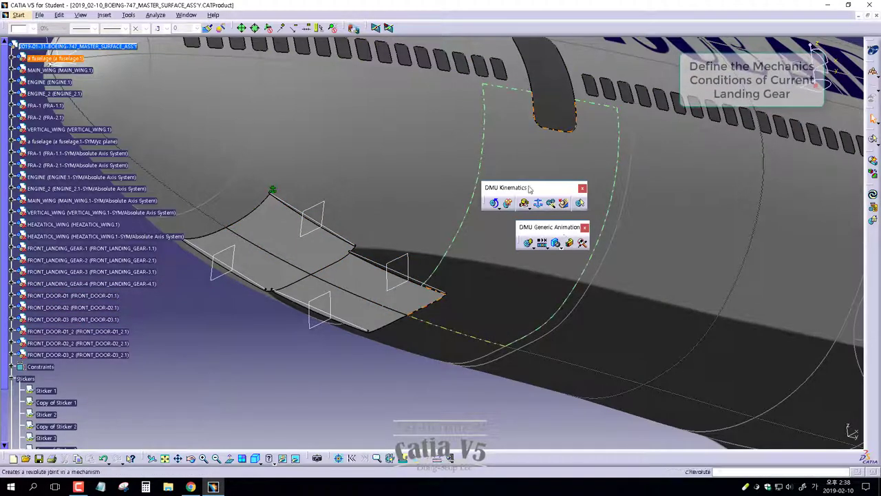
pyautogui.moveTo(529, 188); pyautogui.dragTo(525, 159)
pyautogui.moveTo(543, 226); pyautogui.dragTo(598, 245)
pyautogui.moveTo(535, 184); pyautogui.dragTo(513, 255)
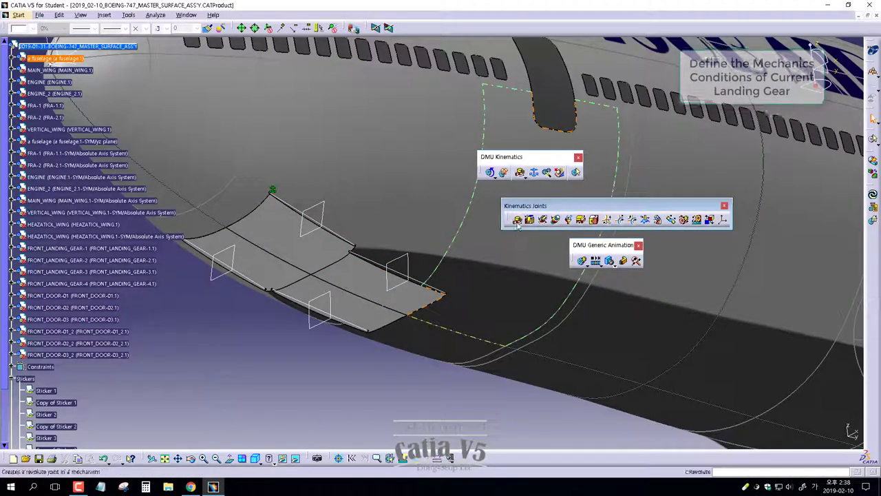
pyautogui.click(517, 221)
pyautogui.moveTo(589, 338); pyautogui.dragTo(494, 298)
pyautogui.scroll(-3, 3, 278)
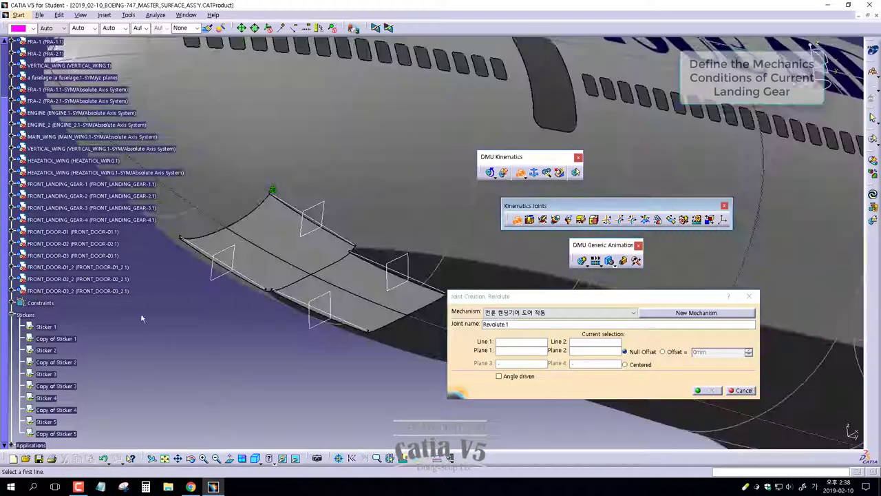
pyautogui.click(497, 347)
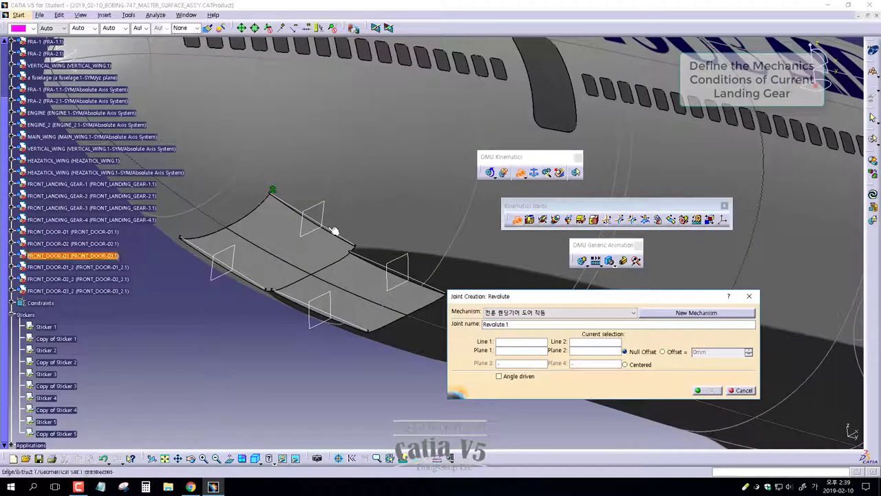
# - Select the FRONT_DOOR-03 and FRONT_DOOR-01 hinge edges as the joint's two lines
pyautogui.rightClick(69, 253)
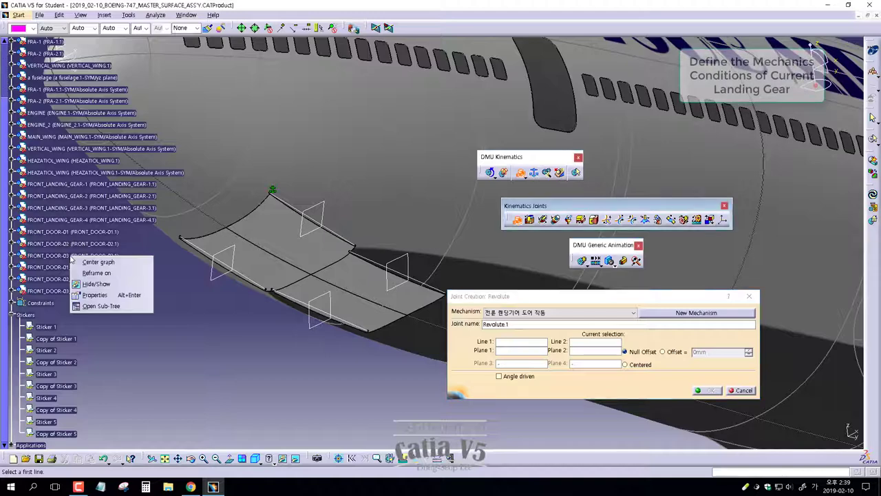
pyautogui.click(181, 305)
pyautogui.click(337, 234)
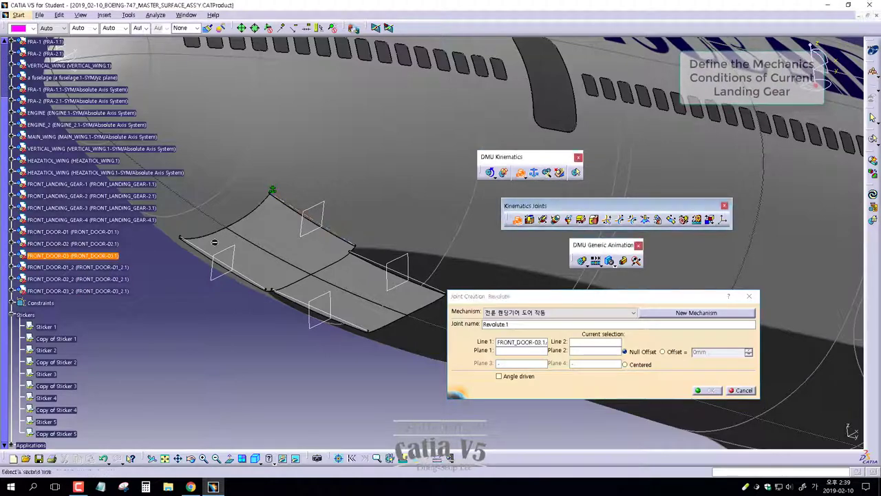
pyautogui.rightClick(93, 256)
pyautogui.click(338, 232)
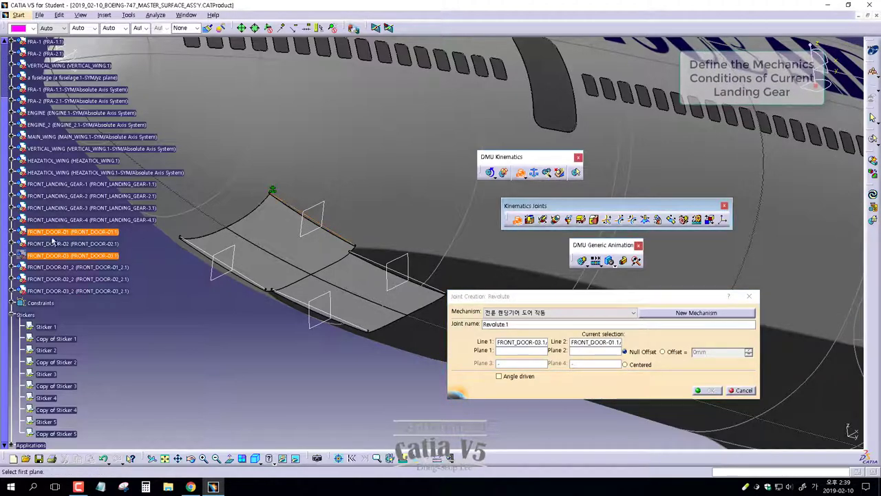
pyautogui.rightClick(65, 257)
pyautogui.click(319, 245)
pyautogui.rightClick(101, 255)
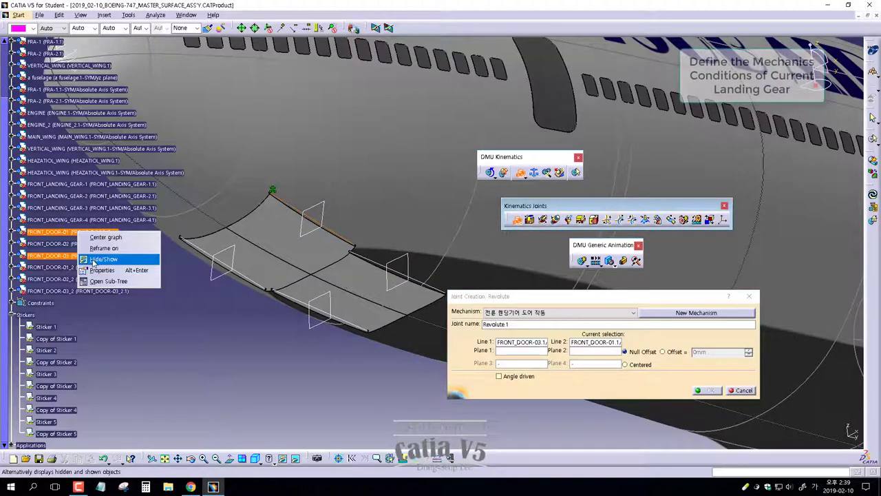
# - Pick the FRONT_DOOR-03 and FRONT_DOOR-01 faces as planes with Offset, creating Revolute.1
pyautogui.click(98, 253)
pyautogui.click(309, 234)
pyautogui.rightClick(77, 232)
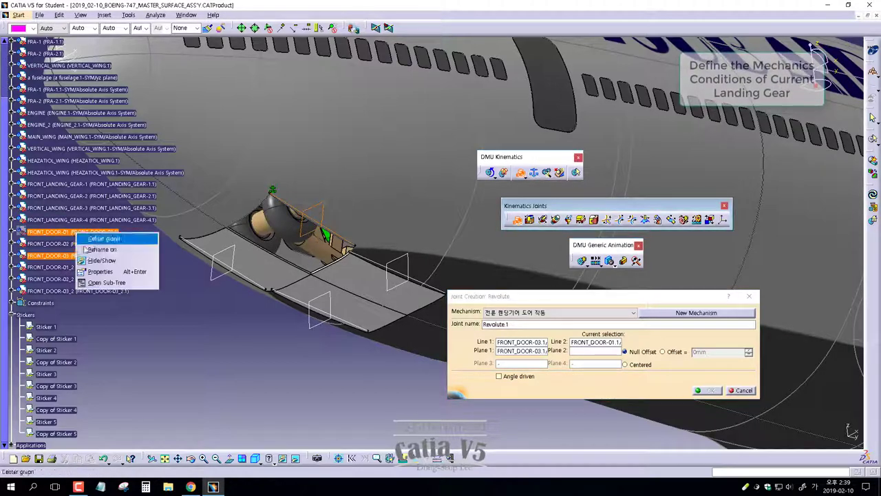
pyautogui.click(93, 260)
pyautogui.rightClick(67, 253)
pyautogui.click(83, 282)
pyautogui.click(310, 234)
pyautogui.click(673, 352)
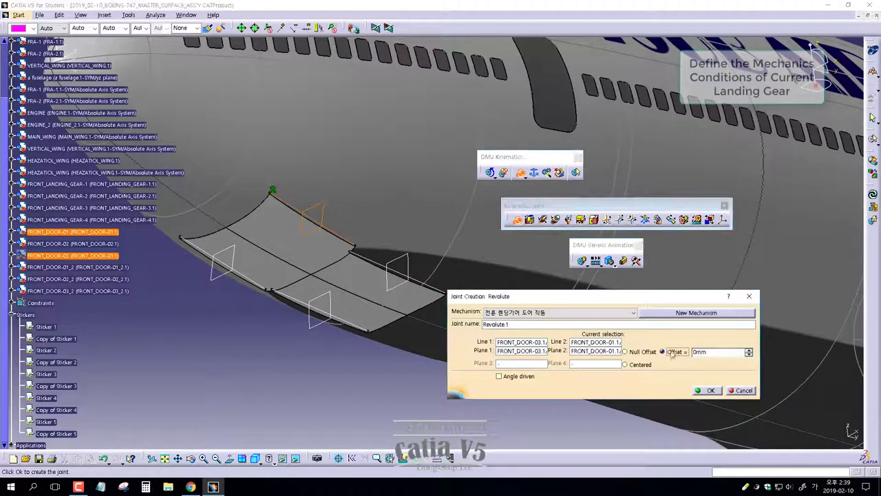
pyautogui.click(711, 391)
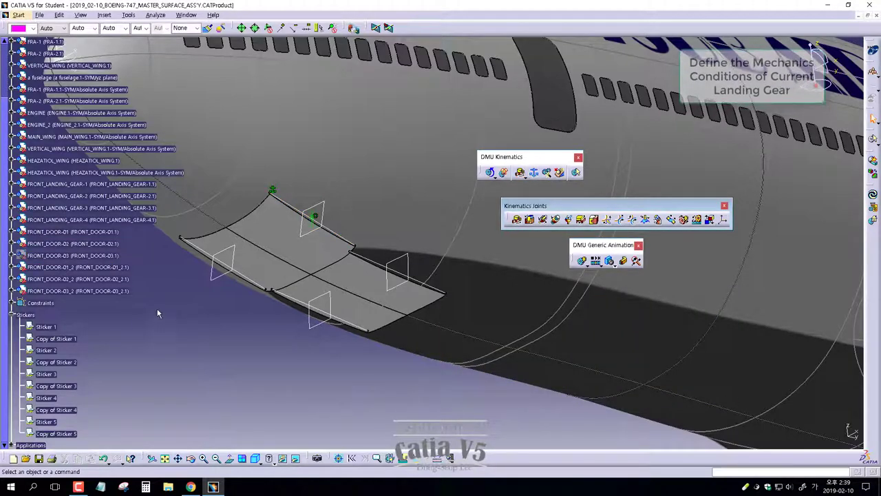
# - Make Revolute.1 angle driven with limits from 0 to 90 degrees
pyautogui.scroll(-5, 10, 283)
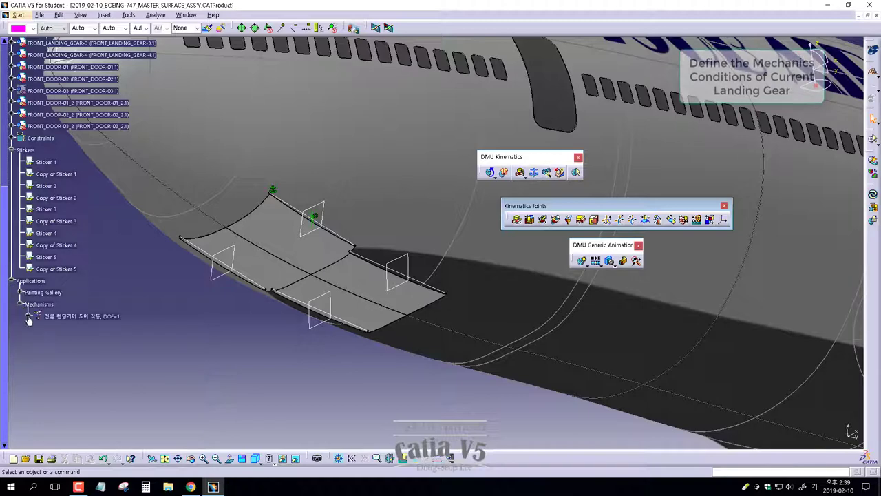
pyautogui.click(29, 316)
pyautogui.click(35, 246)
pyautogui.doubleClick(110, 257)
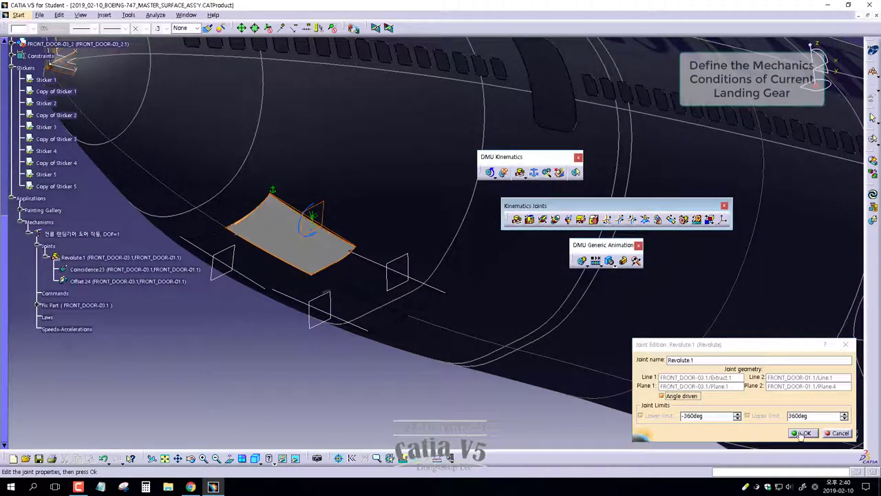
pyautogui.doubleClick(689, 416)
pyautogui.write('90')
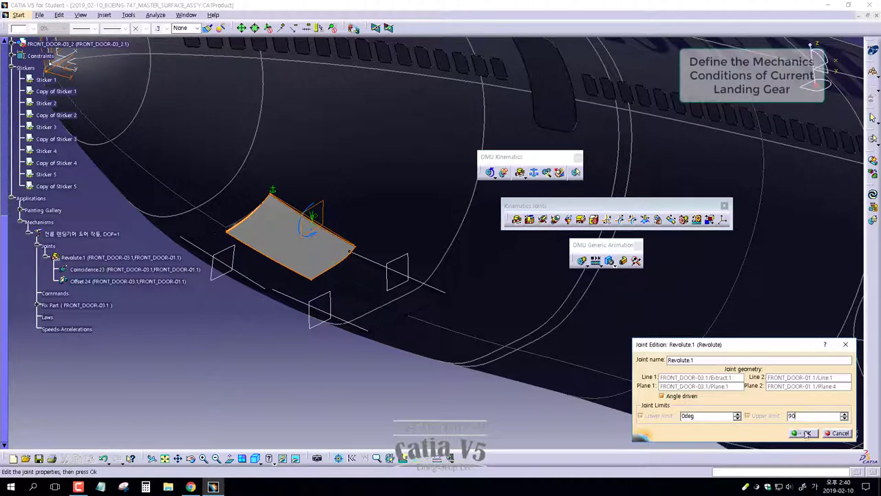
pyautogui.click(807, 433)
pyautogui.click(478, 259)
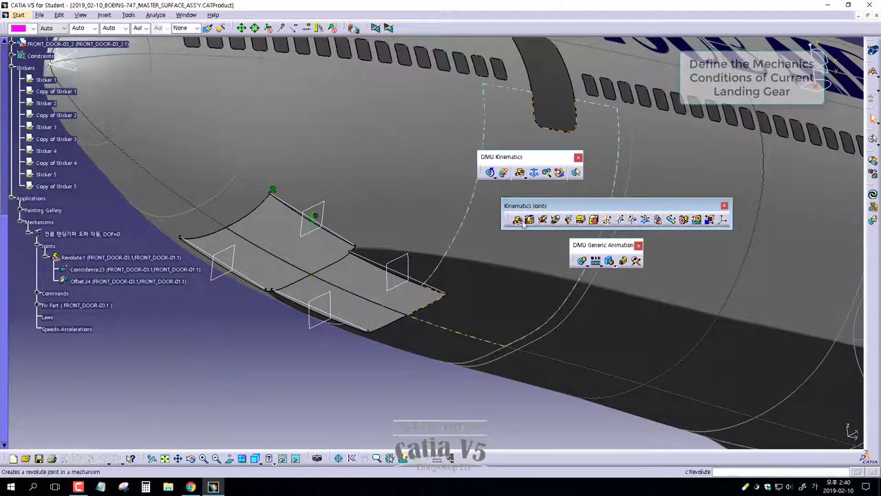
# - Create a second mechanism with FRONT_DOOR-03_2 as its fixed part
pyautogui.click(535, 173)
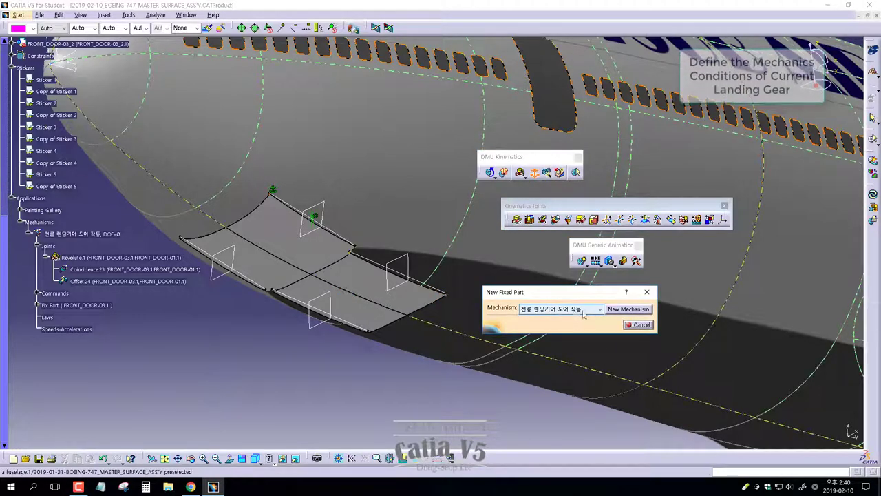
pyautogui.click(628, 309)
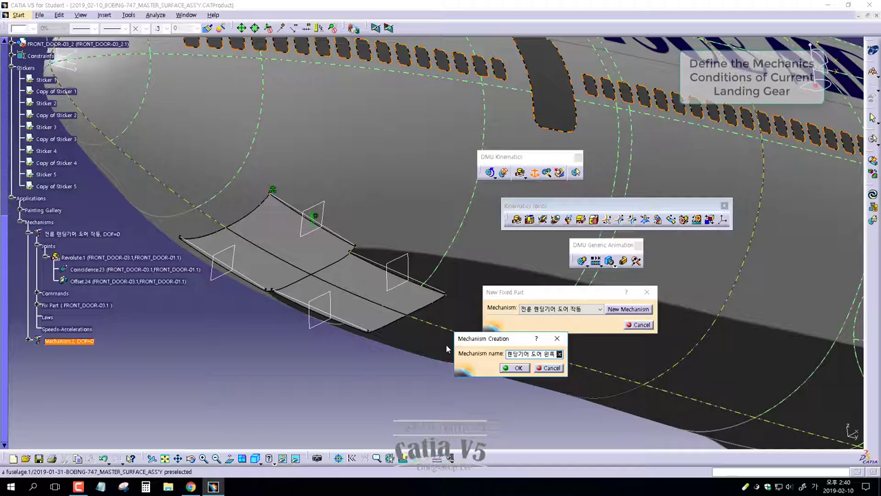
pyautogui.click(516, 367)
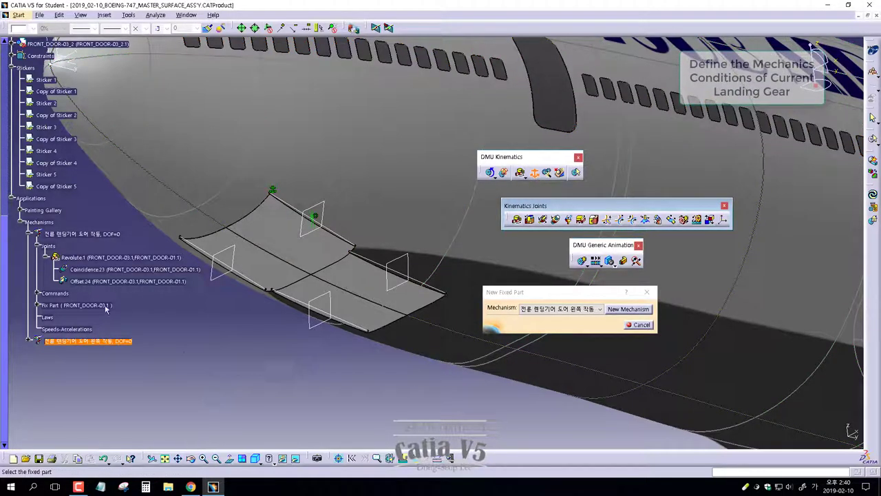
pyautogui.scroll(5, 106, 309)
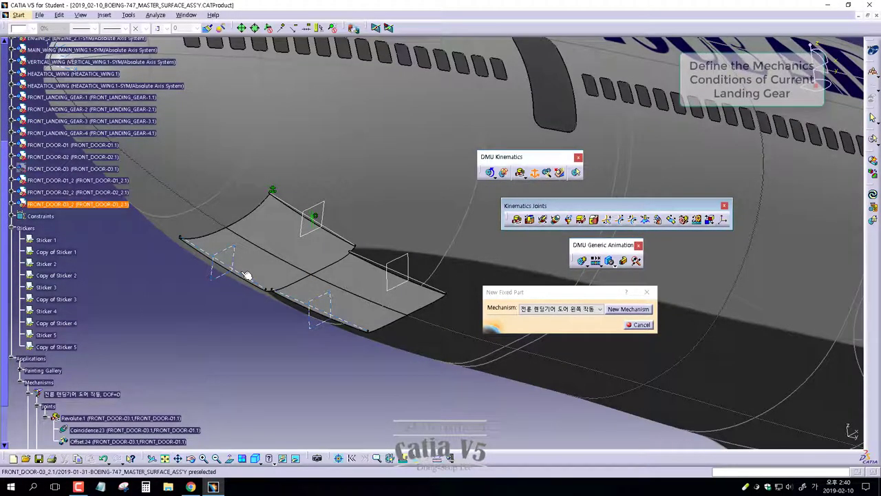
pyautogui.click(246, 276)
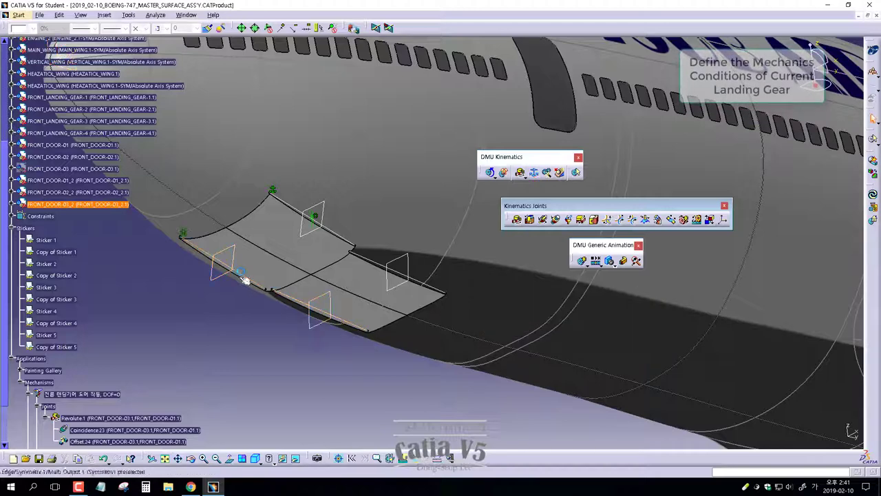
# - Add a revolute joint from FRONT_DOOR-03_2 to FRONT_DOOR-01_2 using hinge edges and faces
pyautogui.click(516, 218)
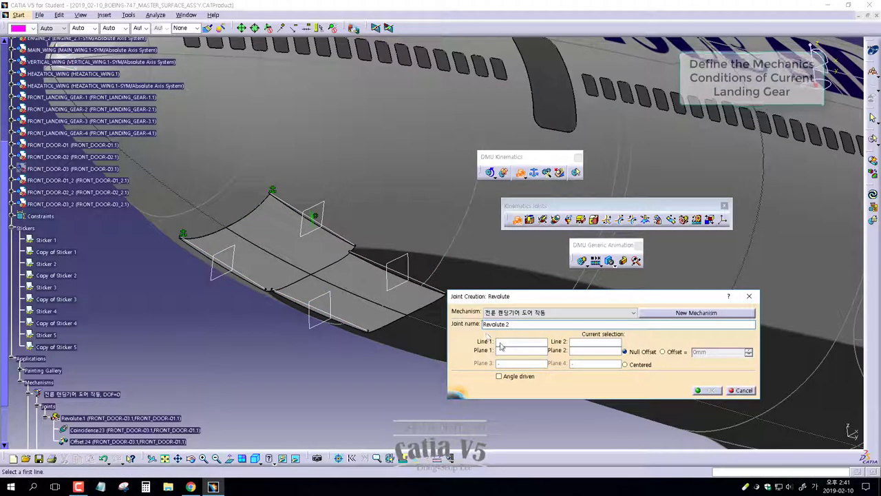
pyautogui.click(252, 278)
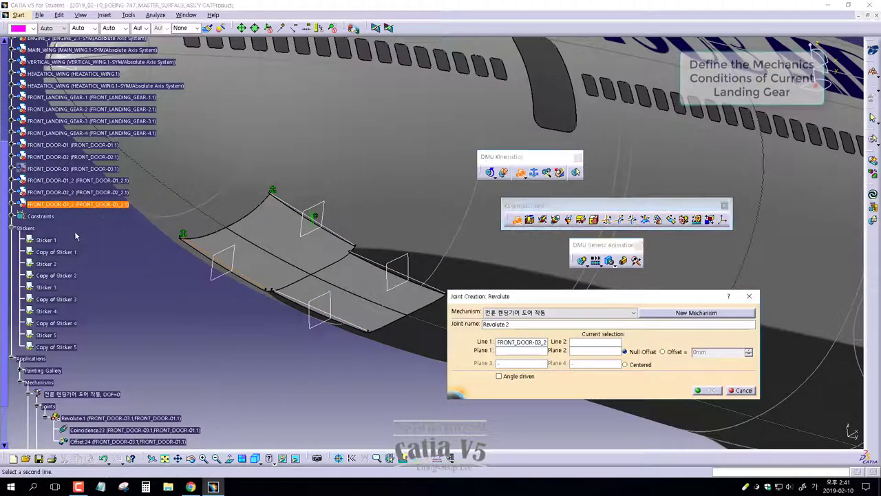
pyautogui.click(245, 277)
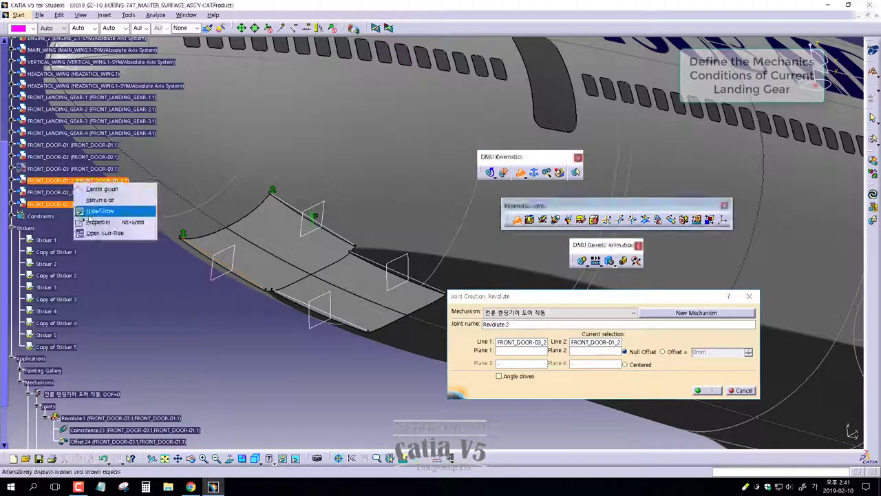
pyautogui.click(210, 275)
pyautogui.click(63, 204)
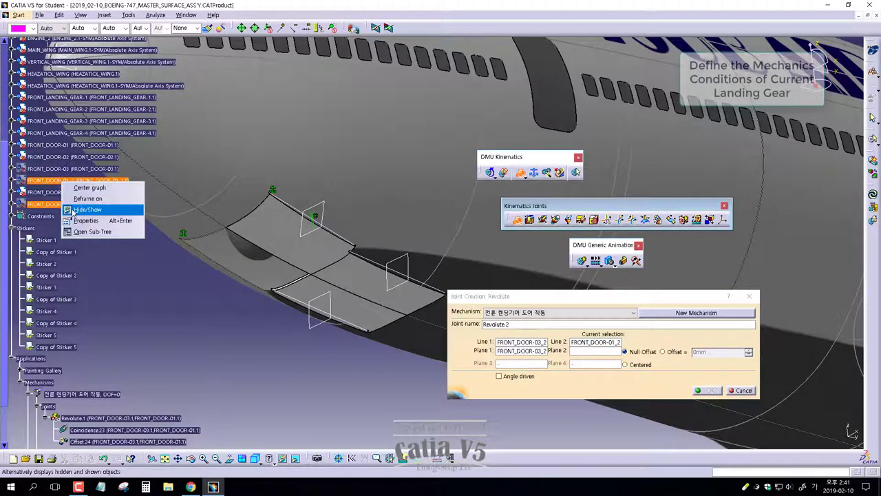
pyautogui.click(98, 210)
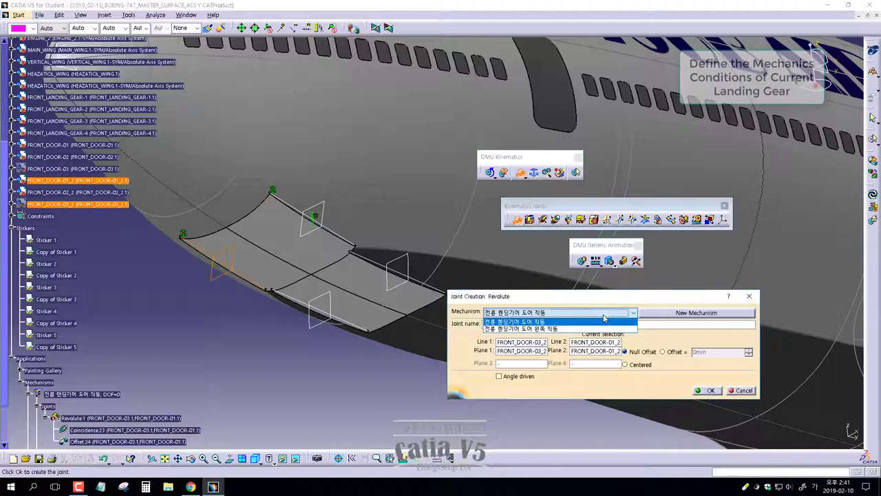
pyautogui.click(709, 390)
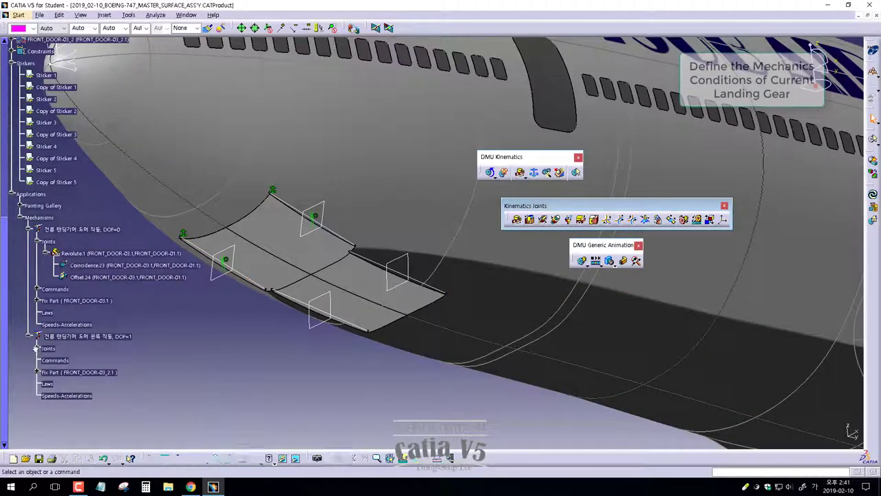
# - Make the new revolute joint angle driven and orbit to view the doors
pyautogui.doubleClick(124, 360)
pyautogui.write('0')
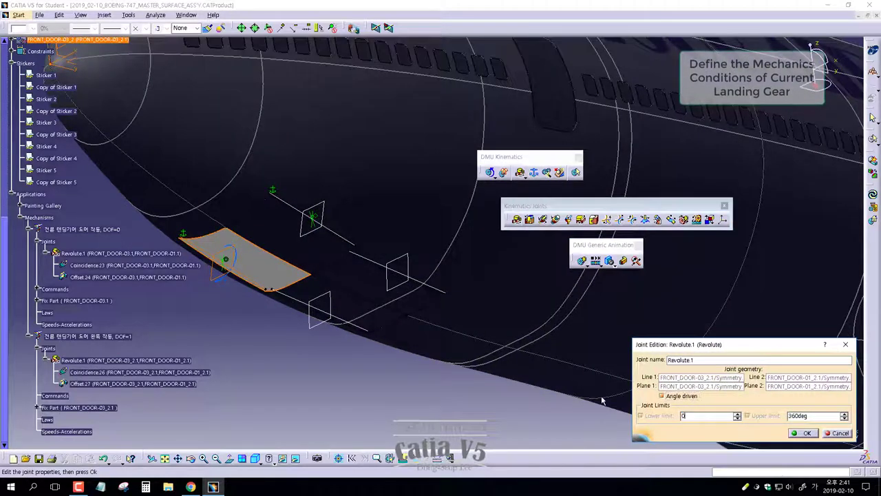
pyautogui.click(680, 397)
pyautogui.click(804, 432)
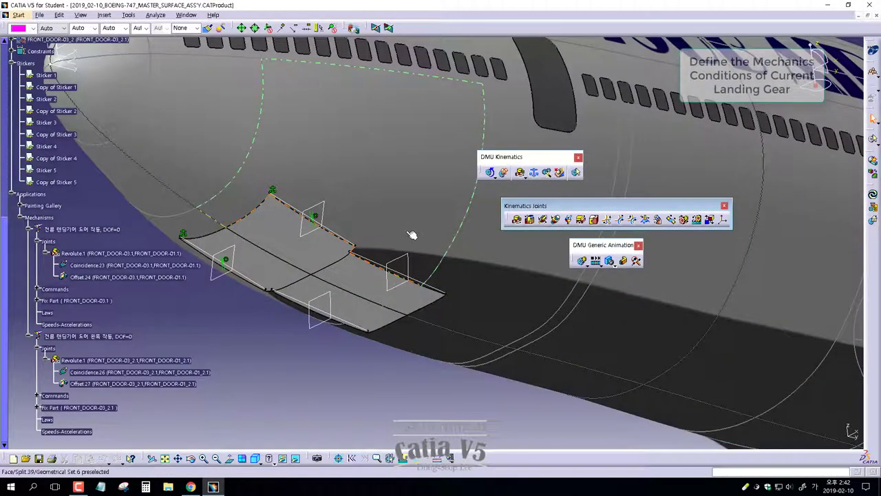
pyautogui.moveTo(411, 239)
pyautogui.mouseDown(button='middle')
pyautogui.moveTo(362, 277)
pyautogui.moveTo(345, 316)
pyautogui.mouseUp(button='middle')
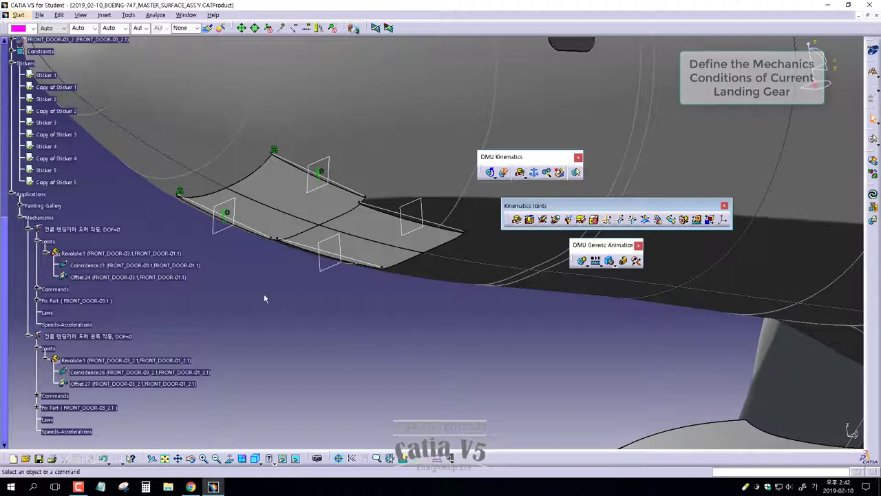
# - Create mechanism '전륜 랜딩기어 뒤쪽 도어 작동' with FRONT_DOOR-03 as its fixed part
pyautogui.click(539, 175)
pyautogui.click(625, 310)
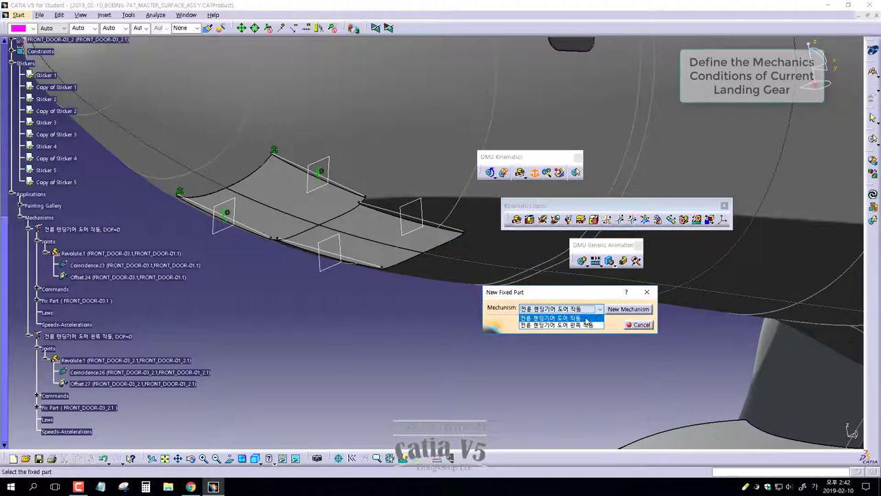
pyautogui.write('전')
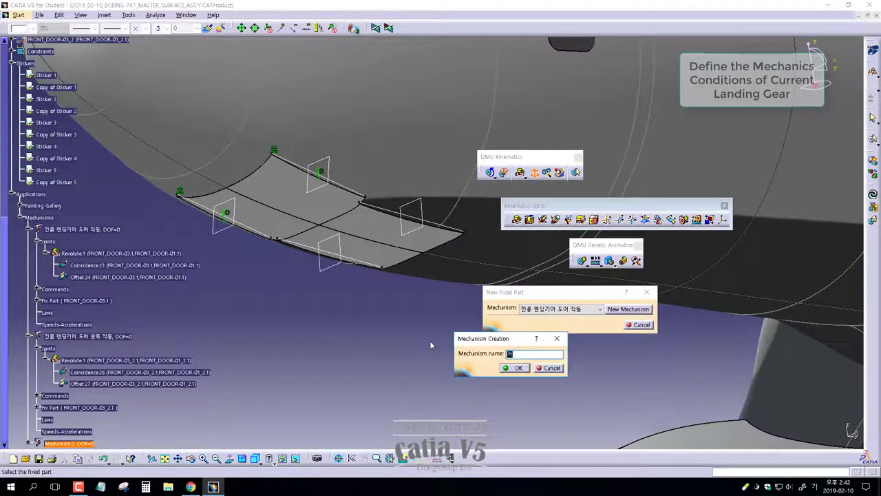
pyautogui.write('륜 랜딩기어 도뒤쪽 도어')
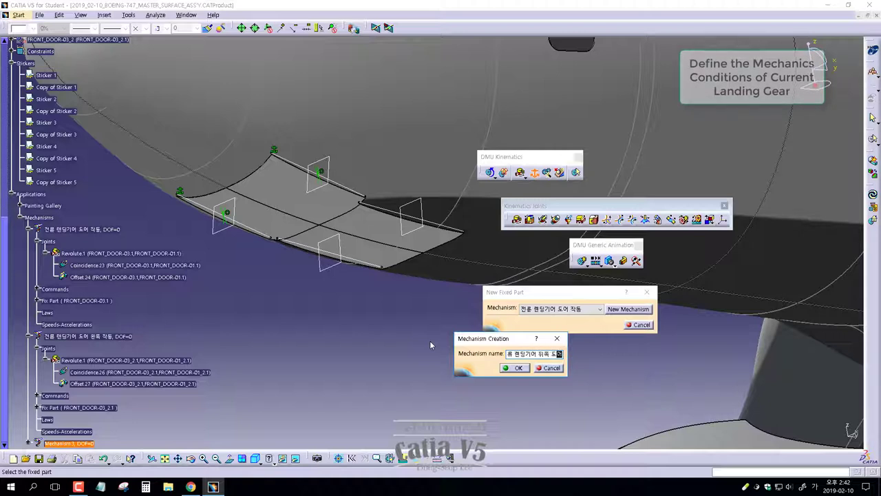
pyautogui.write(' 작동')
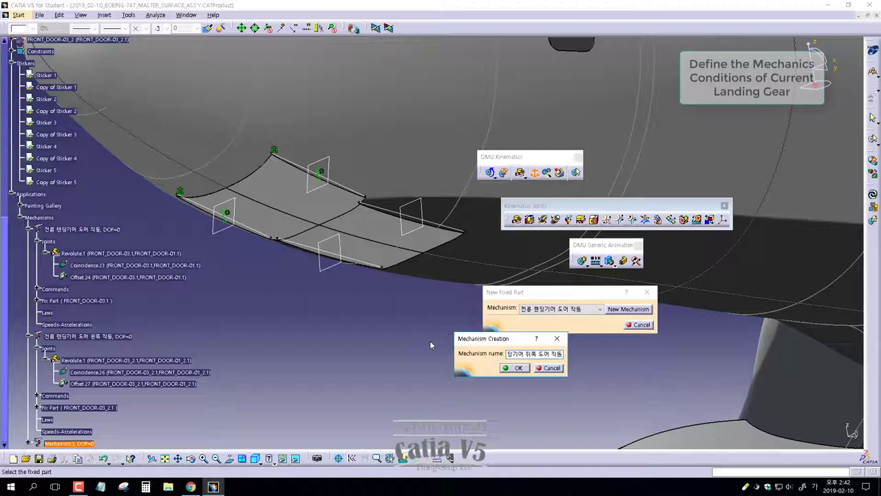
pyautogui.click(513, 368)
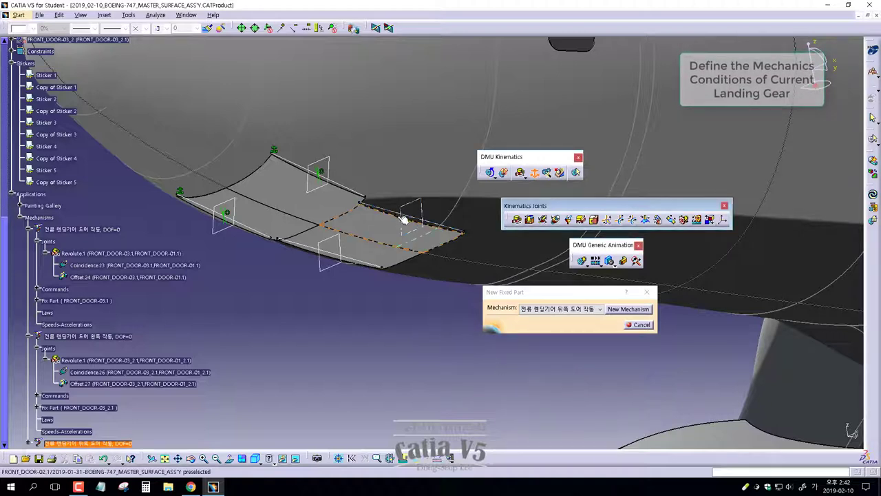
pyautogui.scroll(4, 5, 246)
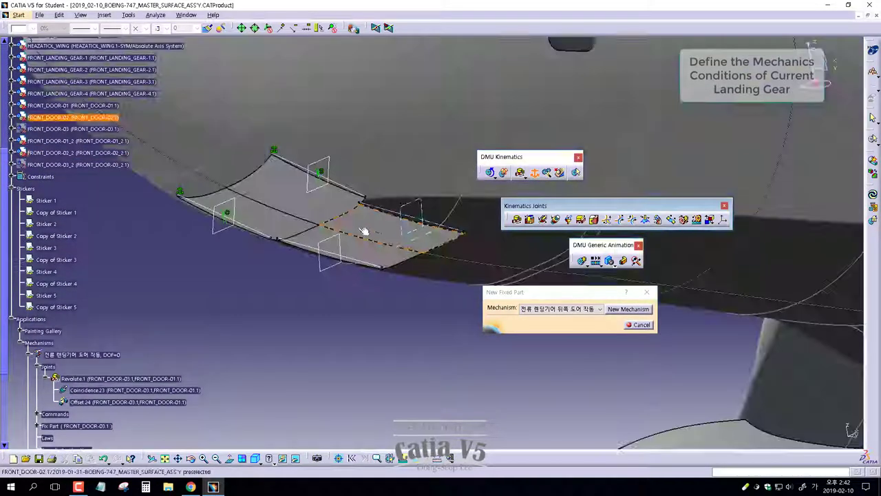
pyautogui.click(69, 129)
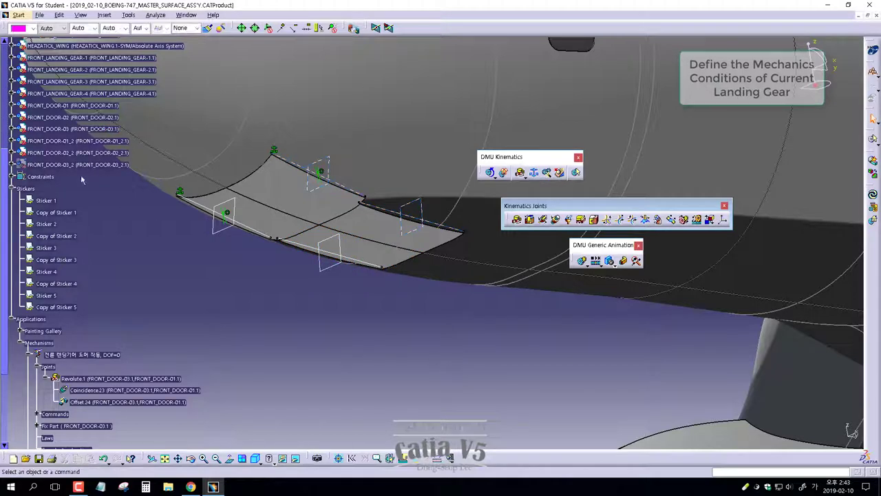
# - Add a revolute joint in the rear-door mechanism hinging FRONT_DOOR-03 to FRONT_DOOR-02
pyautogui.click(517, 219)
pyautogui.click(633, 311)
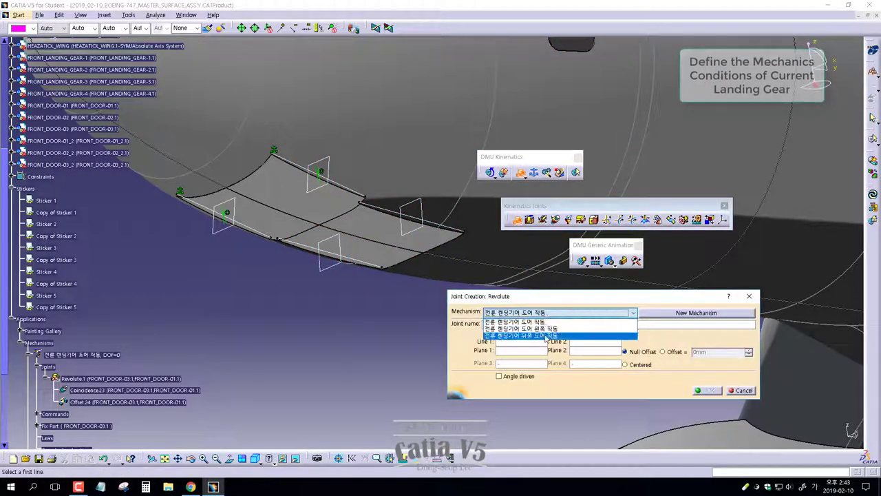
pyautogui.click(550, 335)
pyautogui.click(393, 211)
pyautogui.rightClick(96, 184)
pyautogui.click(391, 210)
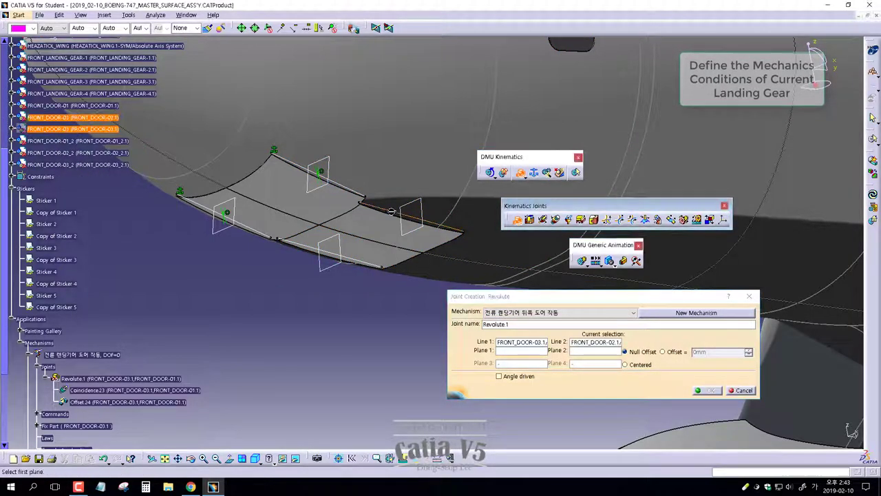
pyautogui.click(420, 230)
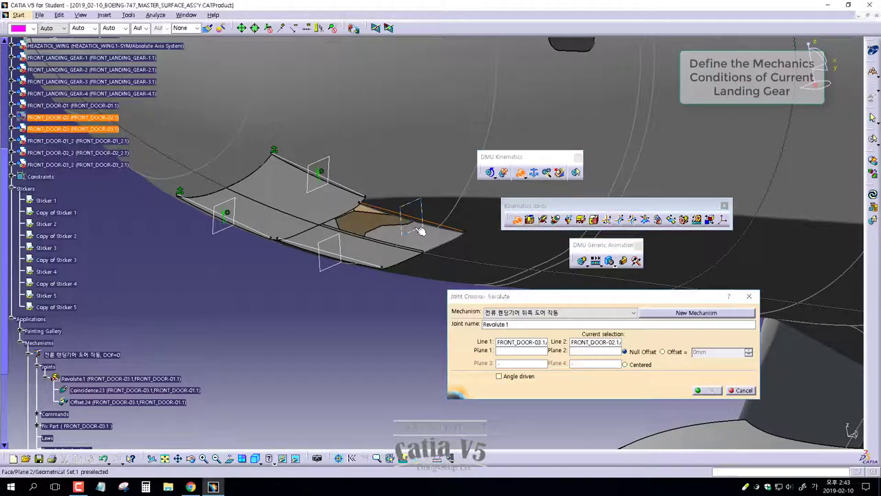
pyautogui.rightClick(45, 126)
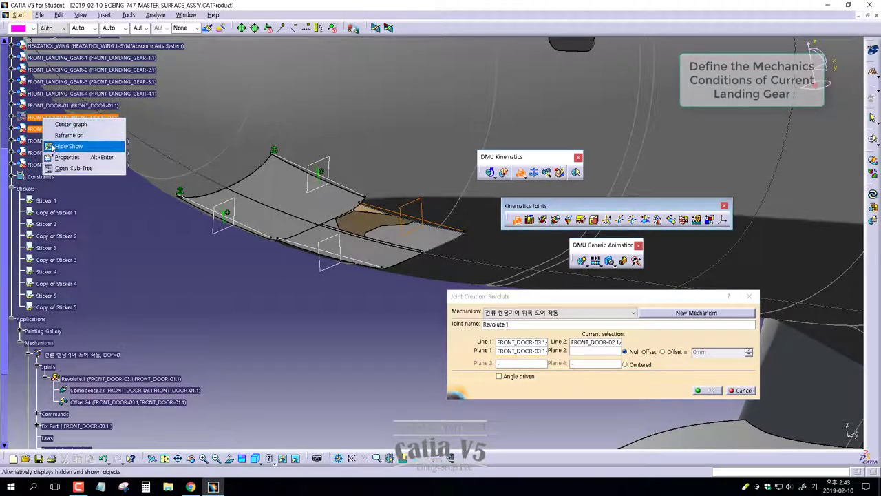
pyautogui.click(424, 231)
pyautogui.click(711, 390)
# - Restore the hidden door panel and make the revolute joint angle driven
pyautogui.rightClick(41, 124)
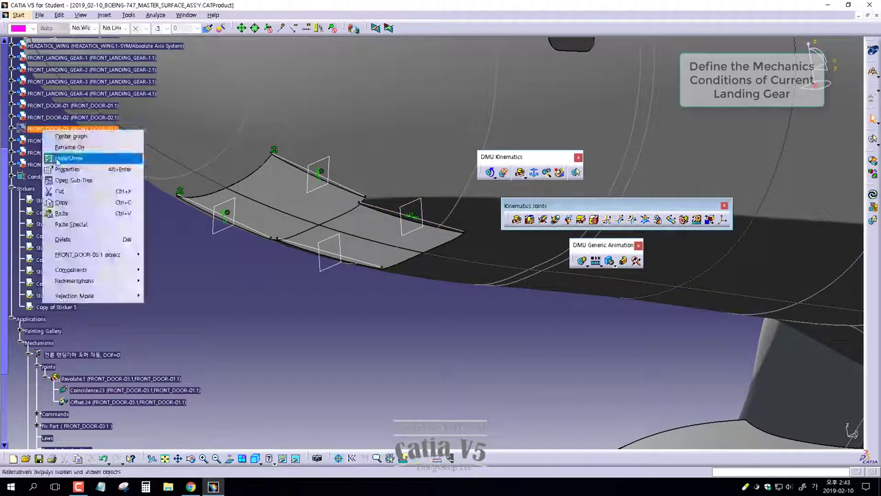
pyautogui.click(28, 402)
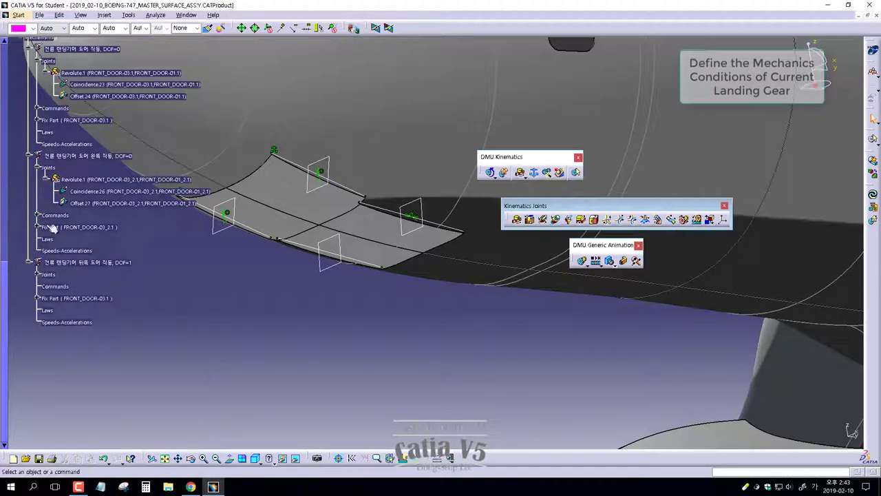
pyautogui.doubleClick(103, 286)
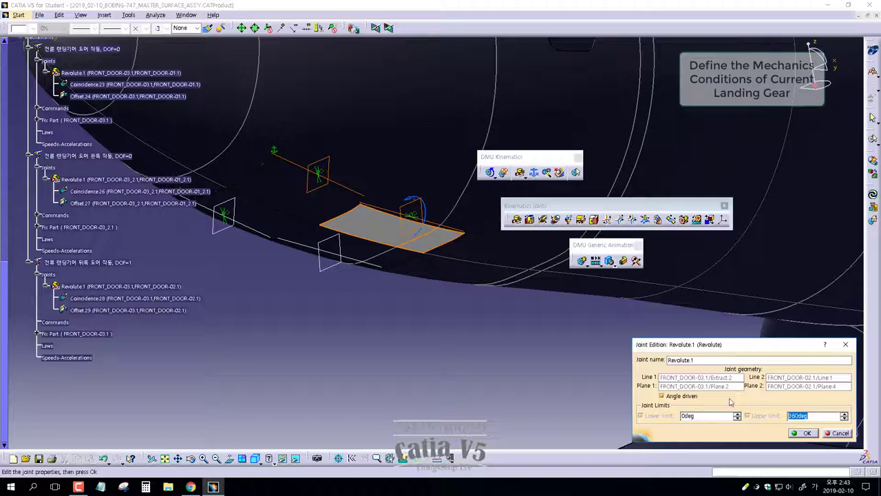
pyautogui.click(805, 432)
pyautogui.click(472, 285)
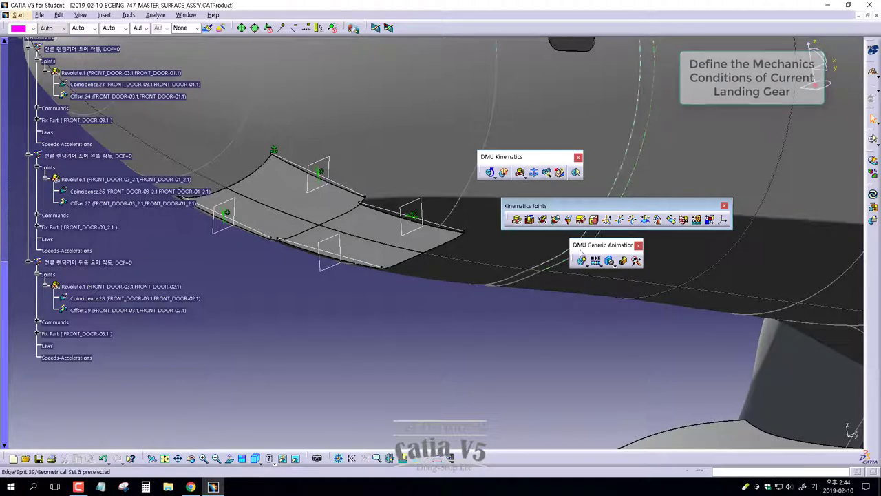
# - Create mechanism '전류 랜딩기어 뒤쪽 왼쪽 도어' with FRONT_DOOR-03_2 as its fixed part
pyautogui.click(533, 176)
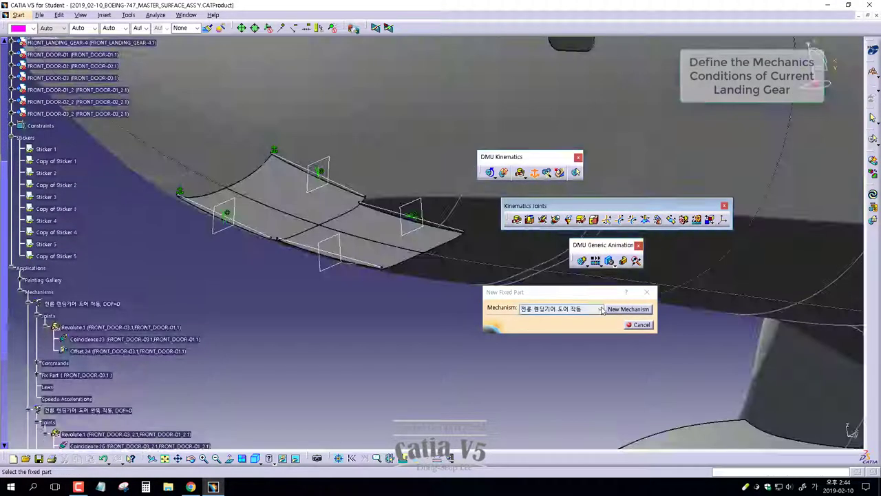
pyautogui.click(592, 309)
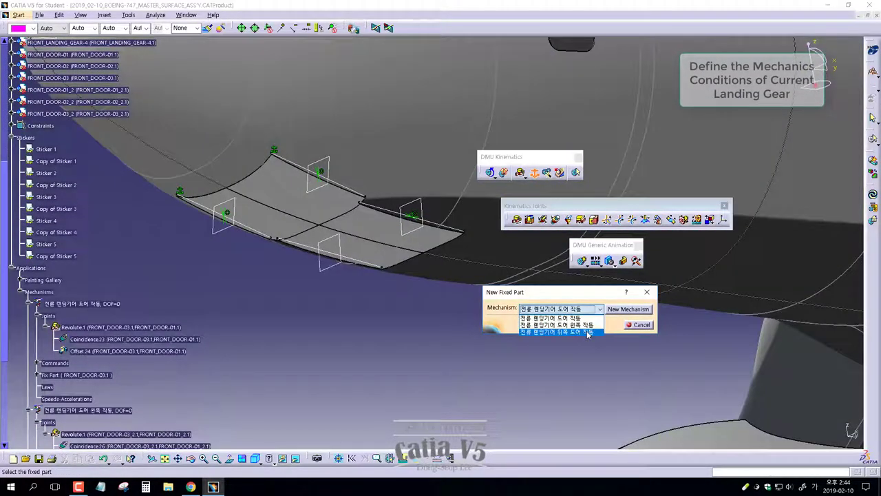
pyautogui.click(587, 332)
pyautogui.click(628, 309)
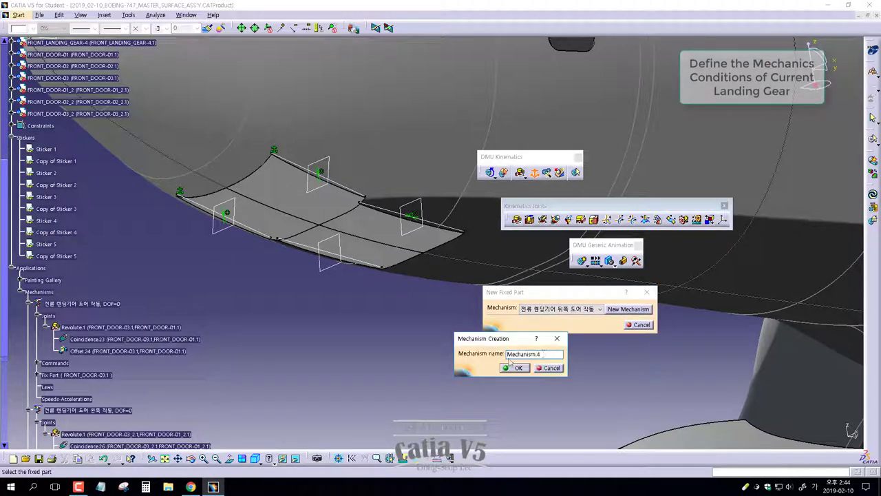
pyautogui.write('전류 랜딩기어')
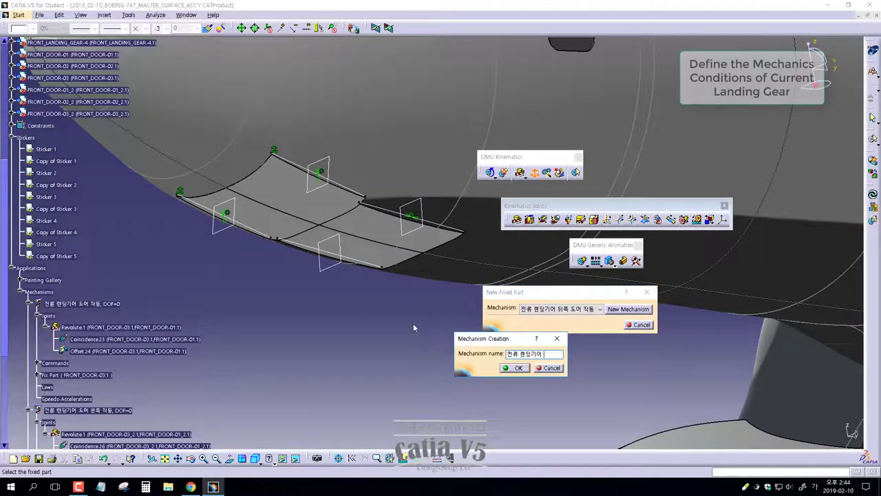
pyautogui.write(' 뒤쪽 왼쪽 도어 작')
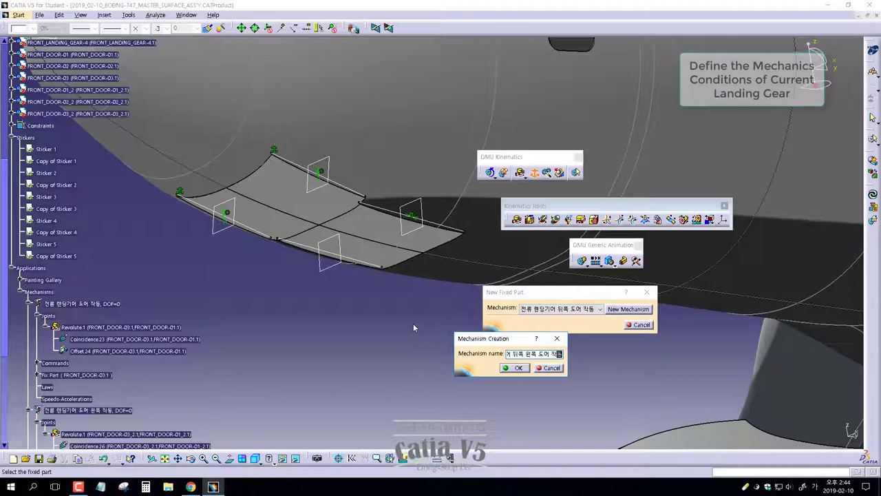
pyautogui.press('Return')
pyautogui.click(78, 113)
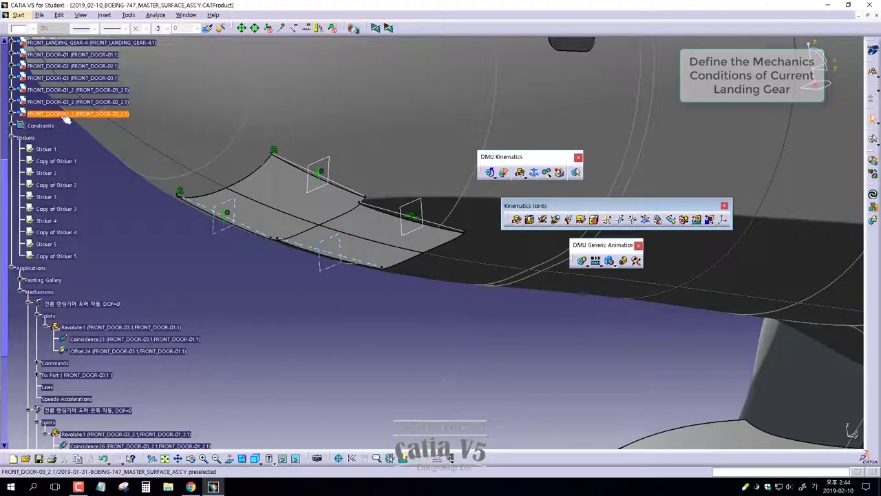
# - Add a revolute joint in that mechanism hinging FRONT_DOOR-03_2 to FRONT_DOOR-02_2
pyautogui.click(516, 219)
pyautogui.click(557, 312)
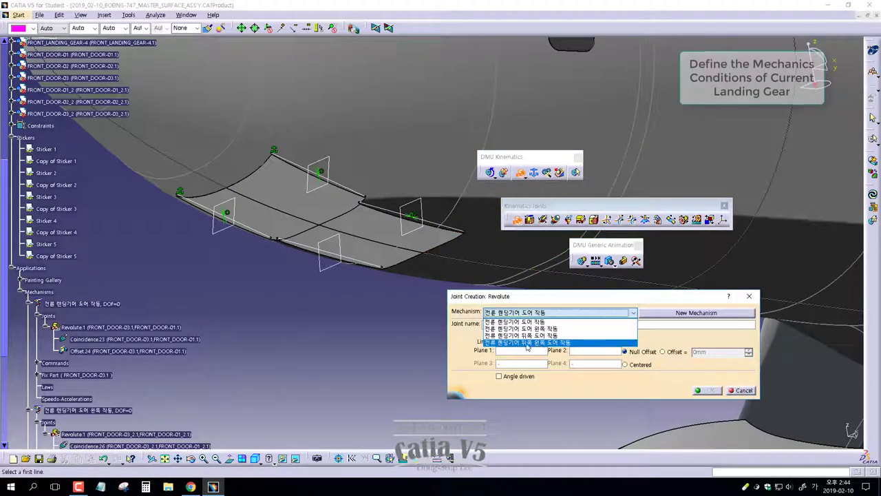
pyautogui.click(524, 343)
pyautogui.click(330, 256)
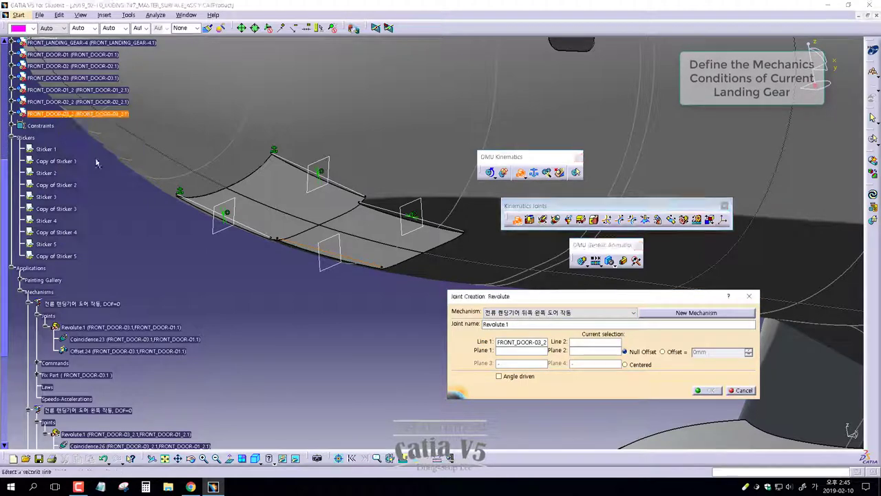
pyautogui.click(210, 208)
pyautogui.rightClick(69, 112)
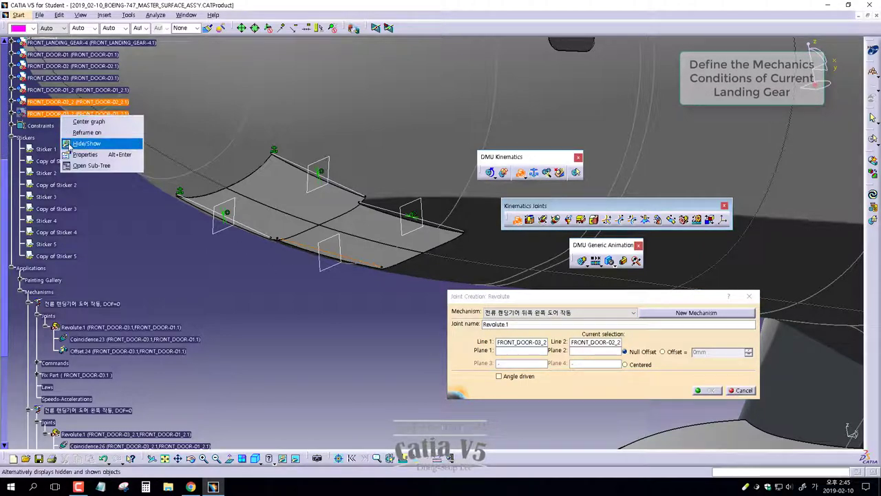
pyautogui.click(318, 270)
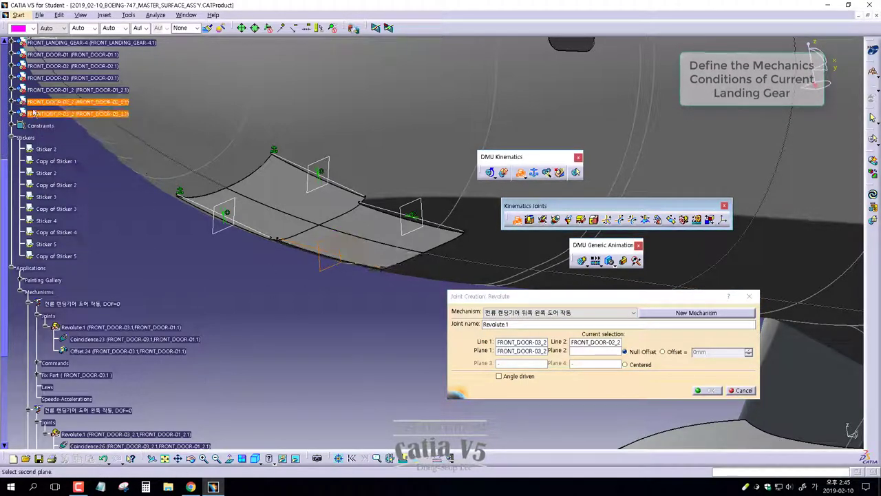
pyautogui.click(319, 270)
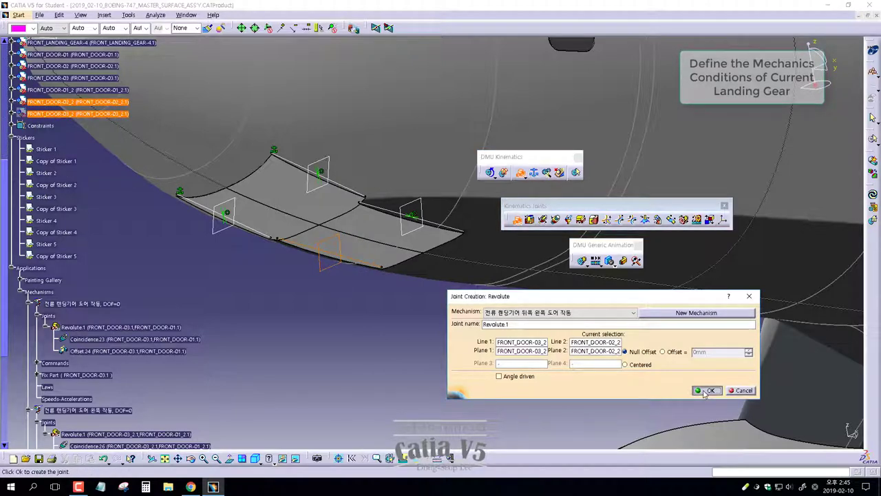
pyautogui.click(705, 390)
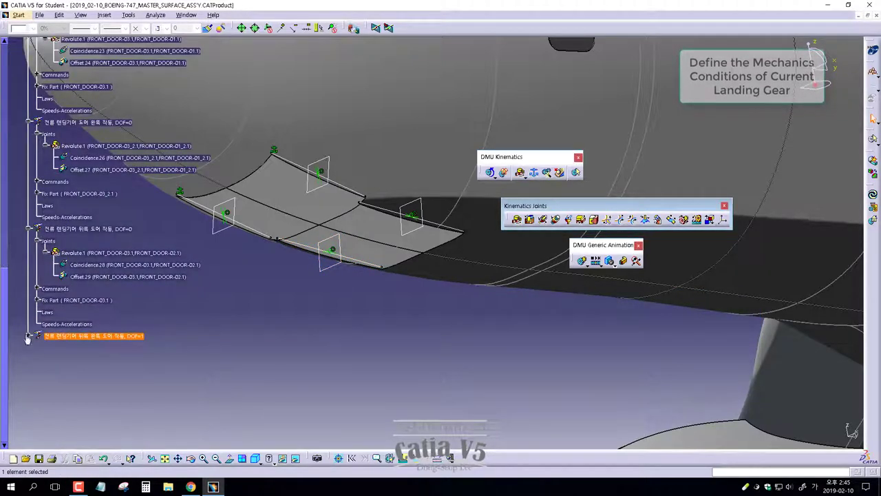
# - Make the rear-left door's revolute joint angle driven
pyautogui.click(28, 335)
pyautogui.doubleClick(104, 359)
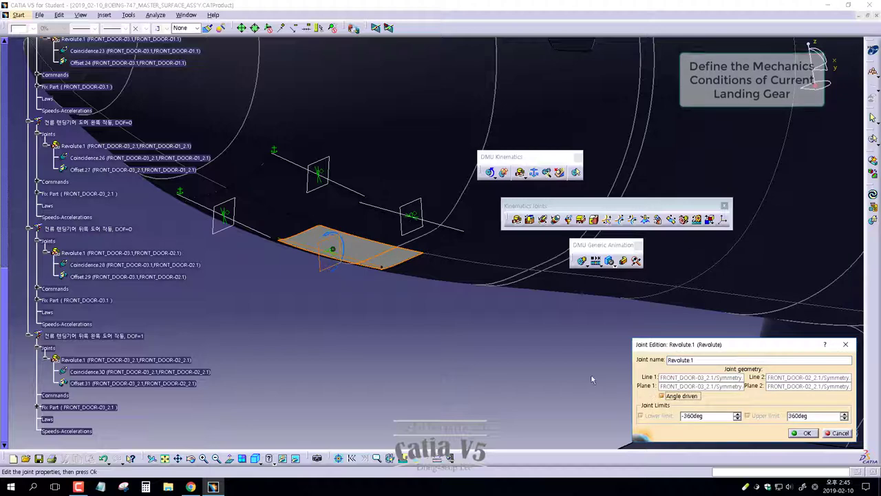
pyautogui.click(661, 395)
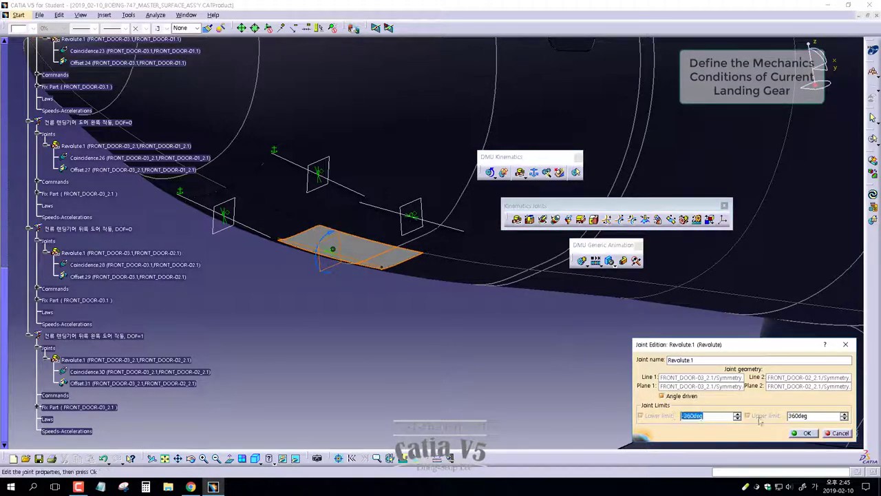
pyautogui.write('0')
pyautogui.click(804, 433)
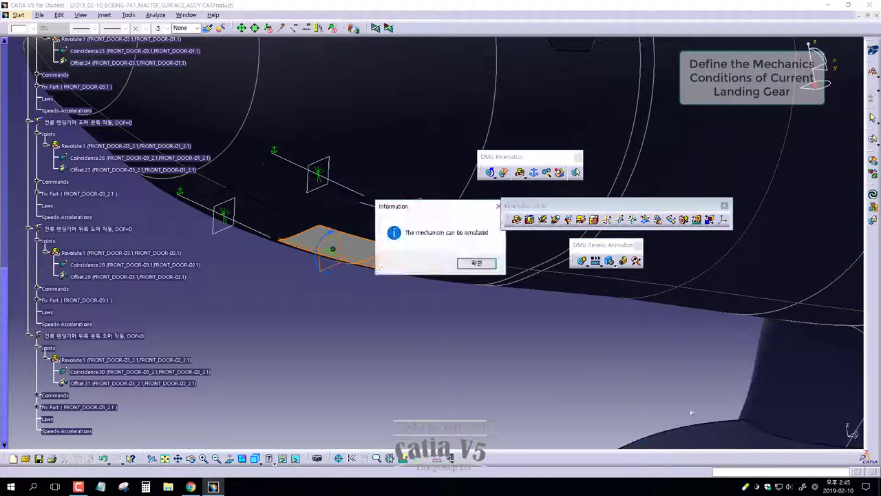
pyautogui.click(519, 271)
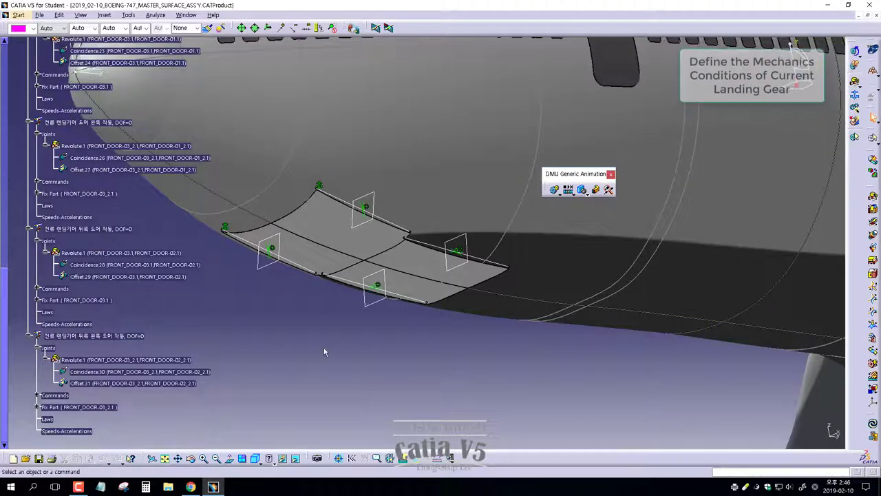
# - Deactivate all the front door parts in the assembly
pyautogui.doubleClick(559, 174)
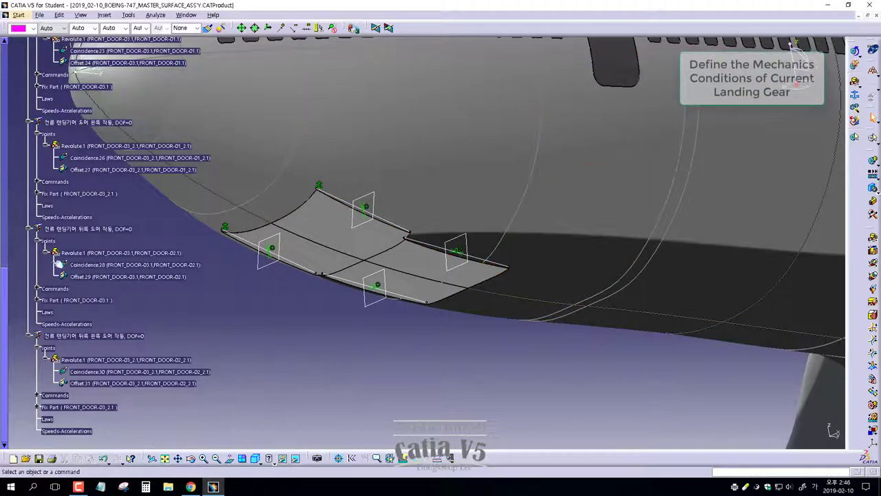
pyautogui.click(11, 303)
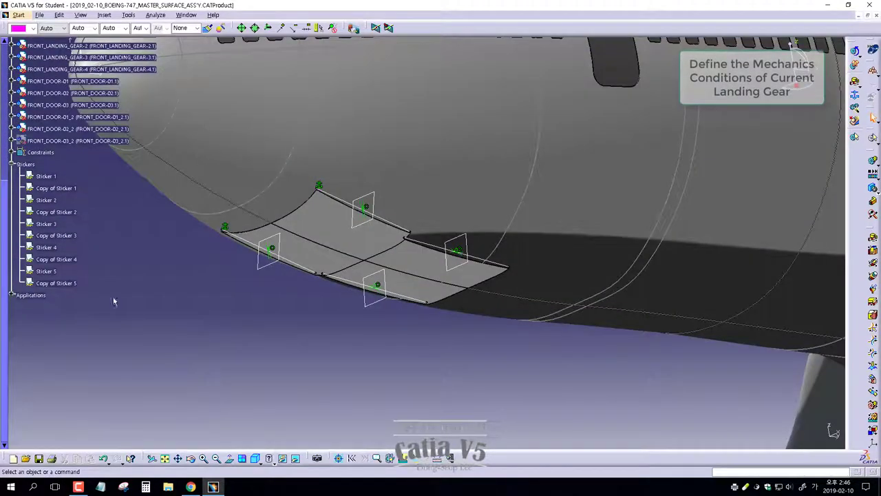
pyautogui.rightClick(47, 143)
pyautogui.click(55, 147)
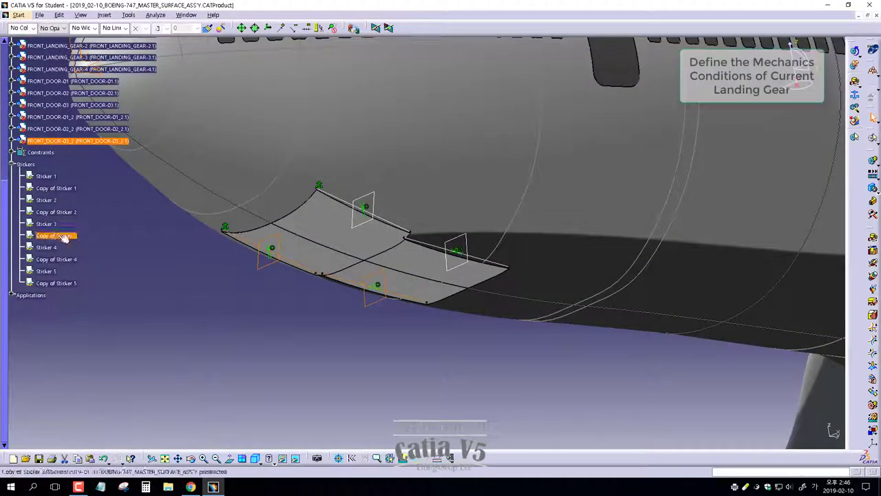
pyautogui.scroll(3, 3, 266)
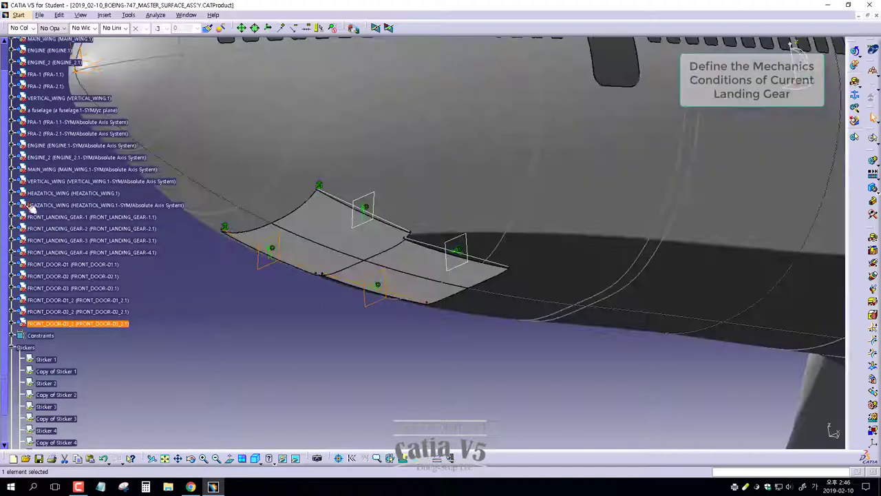
pyautogui.keyDown('shift'); pyautogui.click(62, 323); pyautogui.keyUp('shift')
pyautogui.rightClick(61, 323)
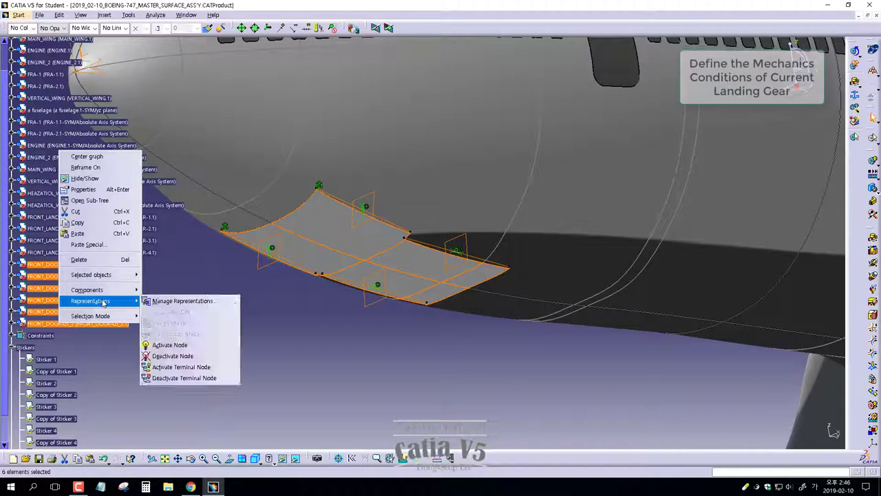
pyautogui.click(183, 356)
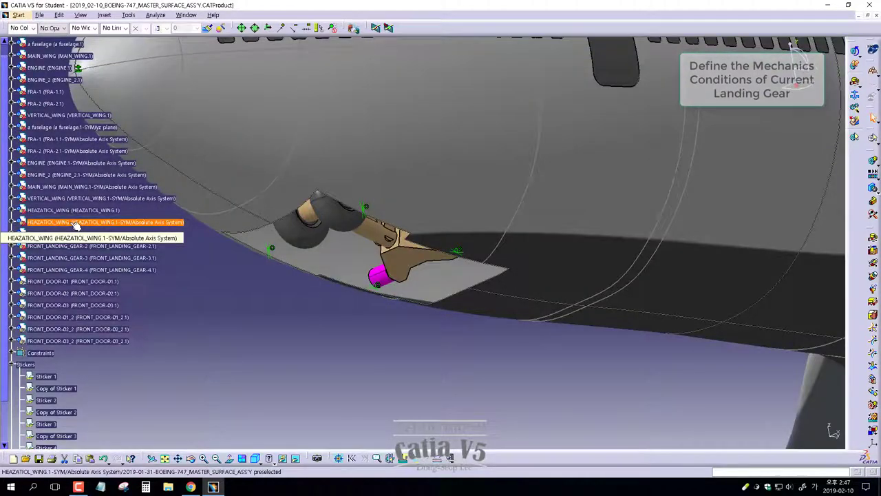
# - Deactivate the fuselage, wings and engines, then orbit to the landing gear
pyautogui.keyDown('shift'); pyautogui.click(39, 59); pyautogui.keyUp('shift')
pyautogui.rightClick(39, 60)
pyautogui.moveTo(71, 211)
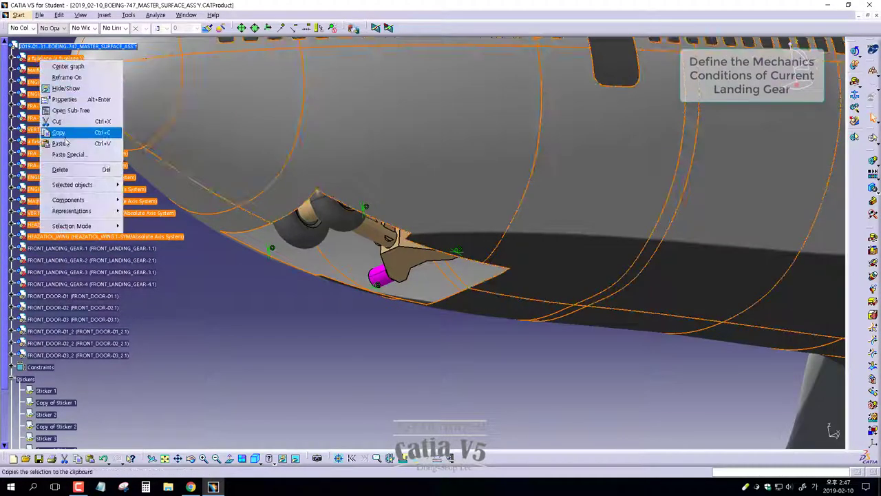
pyautogui.click(165, 268)
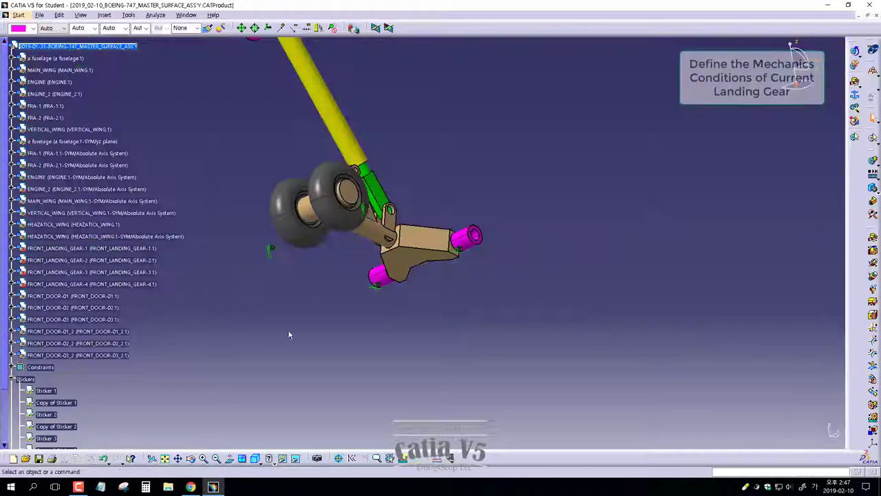
pyautogui.moveTo(352, 216)
pyautogui.mouseDown(button='middle')
pyautogui.moveTo(391, 300)
pyautogui.moveTo(344, 261)
pyautogui.mouseUp(button='middle')
pyautogui.scroll(-10, 122, 228)
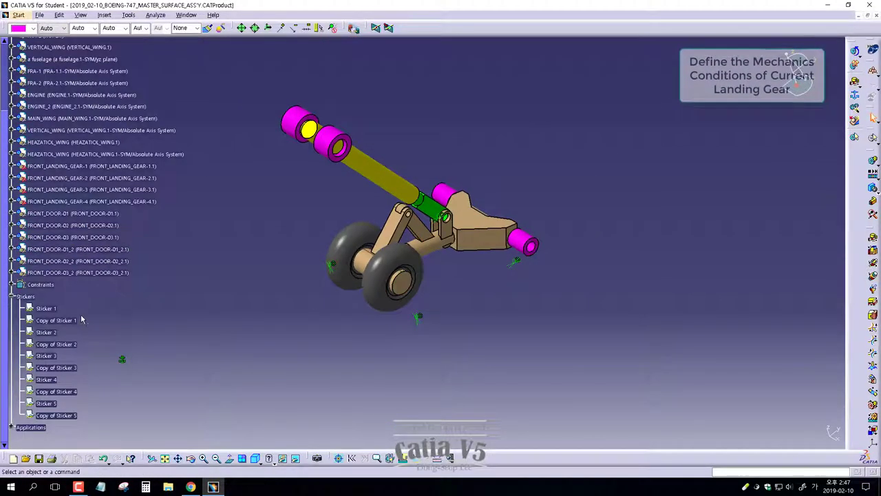
pyautogui.scroll(-2, 123, 227)
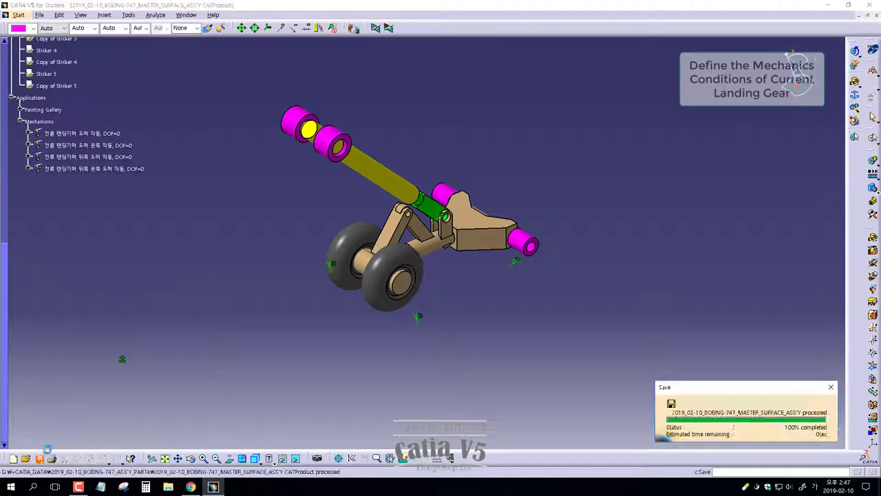
# - Save the assembly and orbit around the isolated front landing gear
pyautogui.click(38, 457)
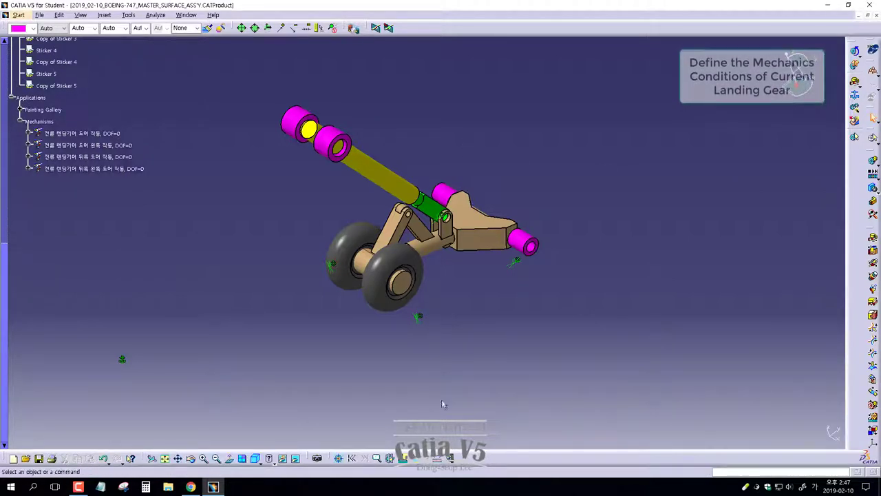
pyautogui.moveTo(477, 284); pyautogui.dragTo(470, 312, button='middle')
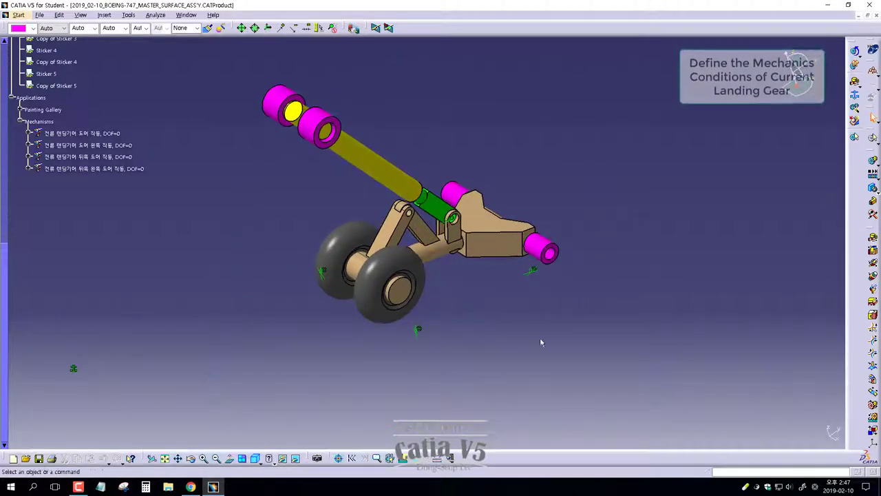
pyautogui.moveTo(562, 337); pyautogui.dragTo(418, 315, button='middle')
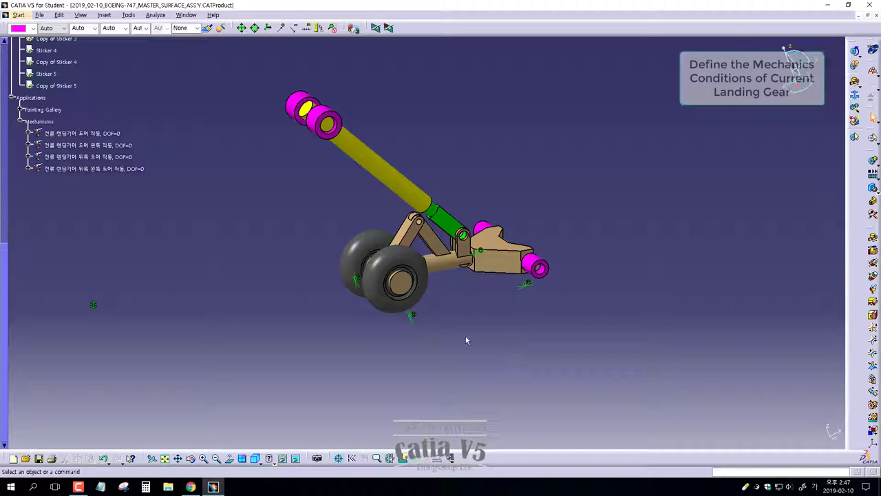
pyautogui.moveTo(467, 341)
pyautogui.mouseDown(button='middle')
pyautogui.moveTo(409, 315)
pyautogui.moveTo(426, 356)
pyautogui.moveTo(359, 239)
pyautogui.mouseUp(button='middle')
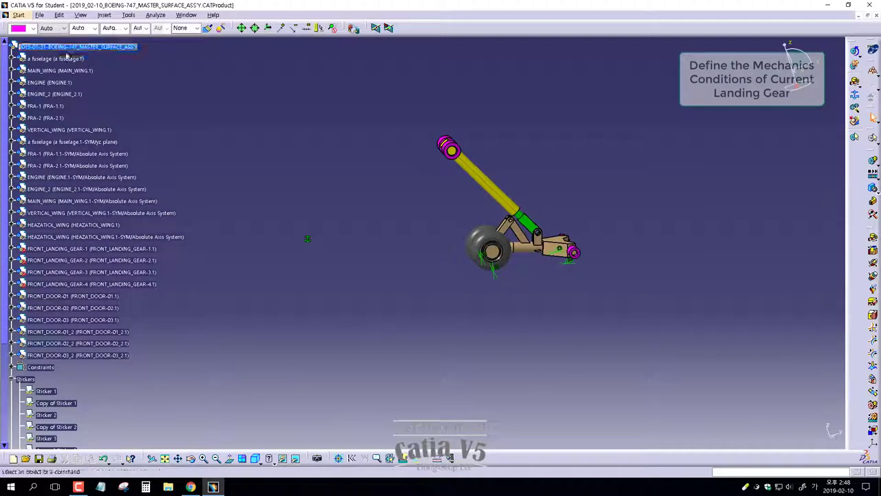
# - Reactivate the fuselage so it appears again
pyautogui.rightClick(66, 57)
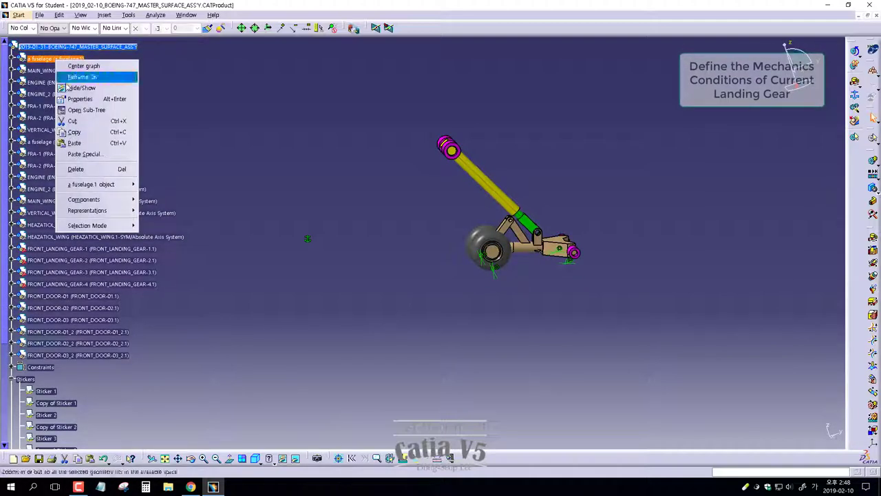
pyautogui.click(333, 217)
pyautogui.rightClick(57, 58)
pyautogui.rightClick(39, 58)
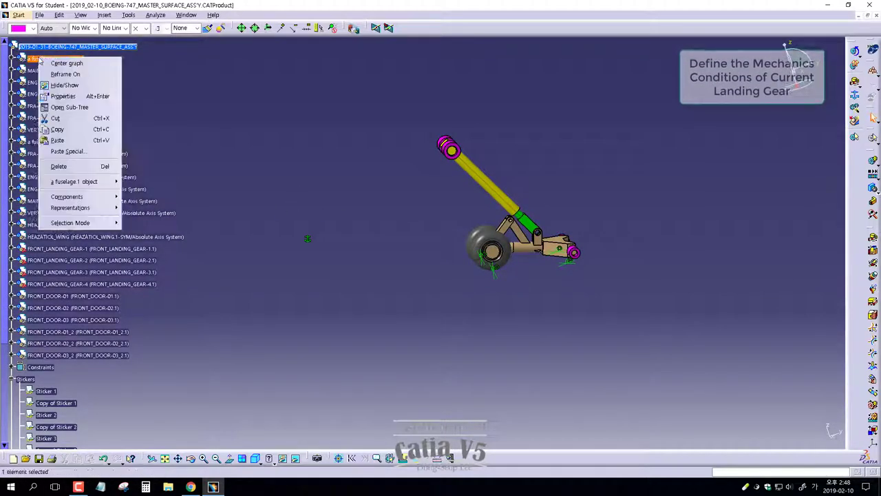
pyautogui.click(158, 252)
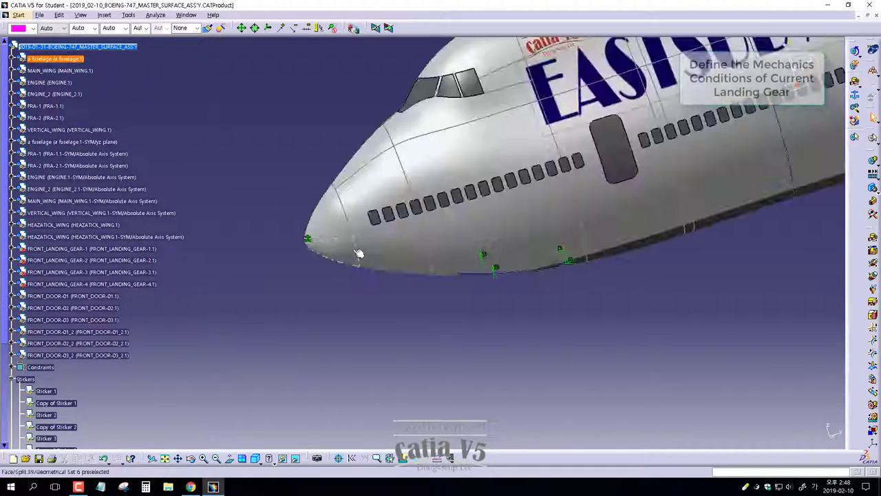
# - Show the fuselage's Absolute Axis System and turn the aircraft to reveal the landing gear
pyautogui.click(12, 59)
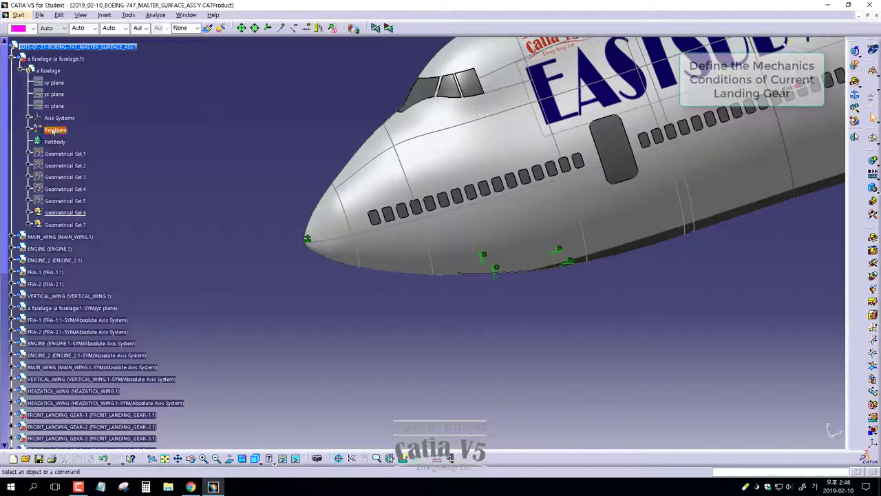
pyautogui.rightClick(69, 129)
pyautogui.click(89, 158)
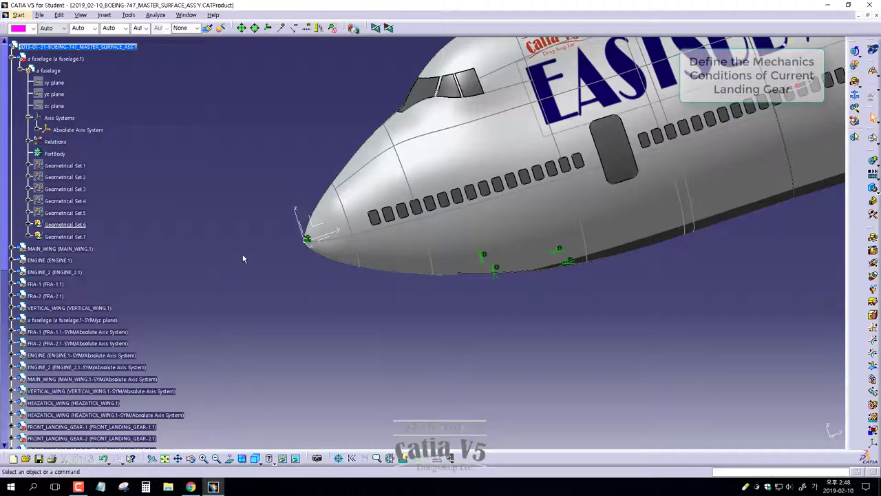
pyautogui.moveTo(242, 259)
pyautogui.mouseDown(button='middle')
pyautogui.moveTo(422, 354)
pyautogui.moveTo(471, 224)
pyautogui.moveTo(454, 364)
pyautogui.moveTo(366, 243)
pyautogui.moveTo(402, 262)
pyautogui.moveTo(411, 257)
pyautogui.moveTo(420, 291)
pyautogui.moveTo(396, 393)
pyautogui.mouseUp(button='middle')
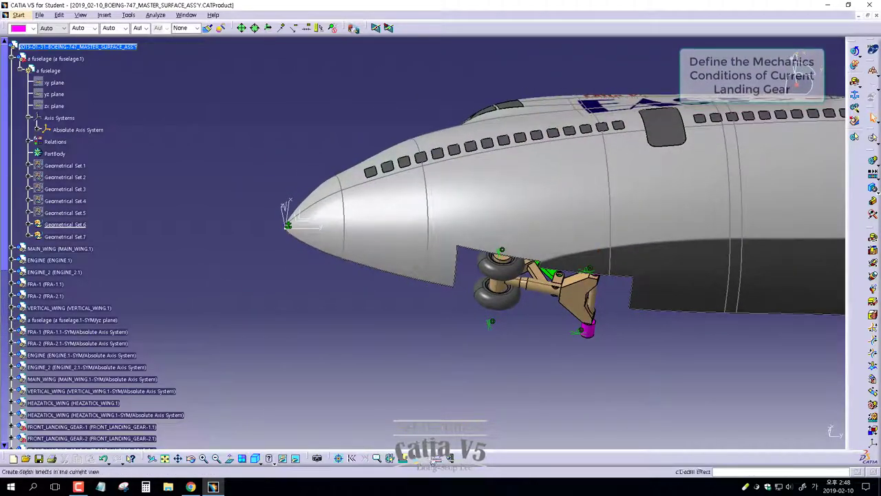
# - Measure the angle between the fuselage reference plane and the gear shaft line: 17.967°
pyautogui.click(397, 365)
pyautogui.moveTo(366, 244); pyautogui.dragTo(345, 281, button='middle')
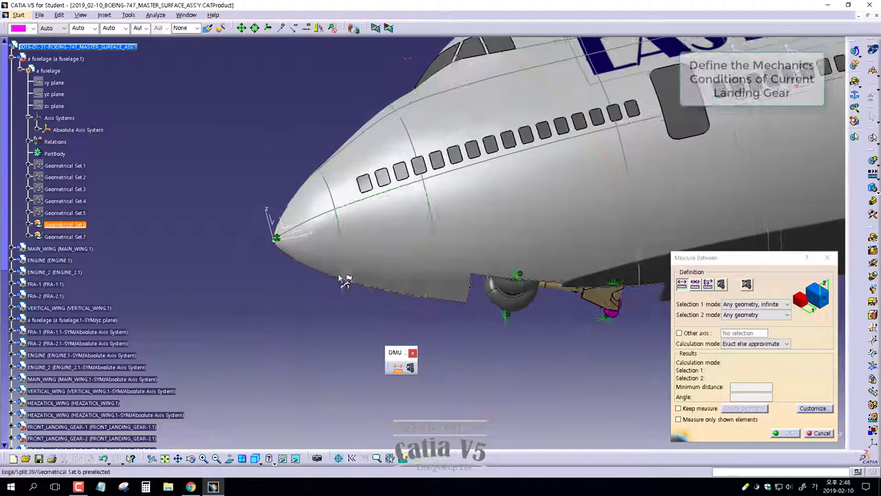
pyautogui.click(301, 237)
pyautogui.moveTo(301, 237)
pyautogui.mouseDown(button='middle')
pyautogui.moveTo(482, 289)
pyautogui.moveTo(466, 414)
pyautogui.moveTo(475, 275)
pyautogui.moveTo(573, 342)
pyautogui.mouseUp(button='middle')
pyautogui.click(508, 276)
pyautogui.click(817, 433)
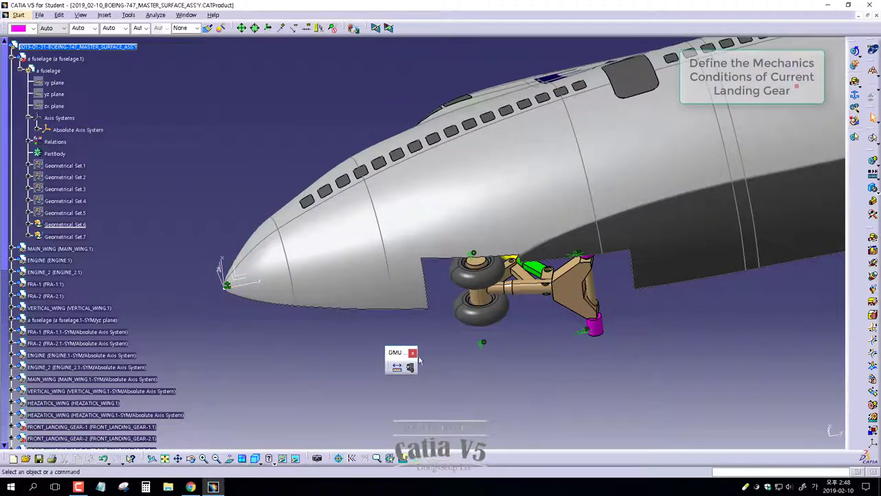
pyautogui.moveTo(383, 343)
pyautogui.mouseDown(button='middle')
pyautogui.moveTo(374, 138)
pyautogui.moveTo(482, 355)
pyautogui.moveTo(462, 342)
pyautogui.moveTo(527, 344)
pyautogui.mouseUp(button='middle')
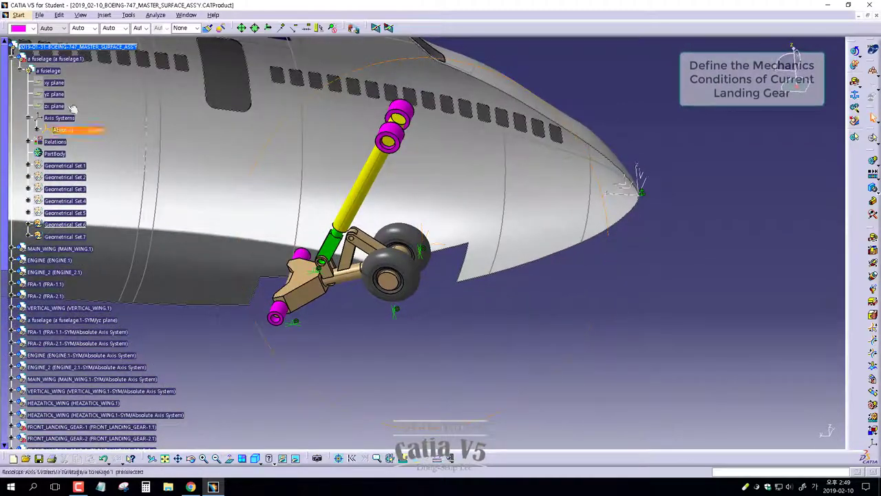
# - Deactivate the fuselage node so only the landing gear shows, then save the assembly with Ctrl+S
pyautogui.click(49, 59)
pyautogui.rightClick(48, 59)
pyautogui.moveTo(77, 208)
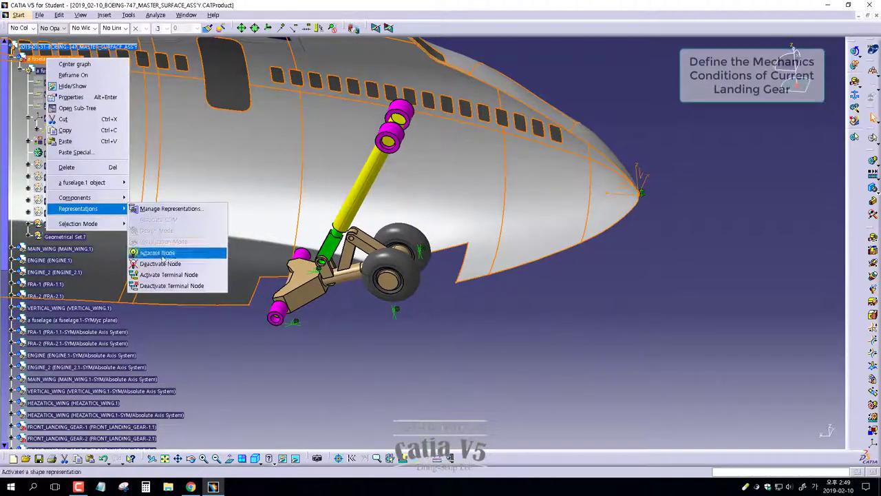
pyautogui.click(157, 252)
pyautogui.moveTo(414, 324)
pyautogui.mouseDown(button='middle')
pyautogui.moveTo(607, 267)
pyautogui.moveTo(291, 291)
pyautogui.moveTo(360, 346)
pyautogui.moveTo(141, 392)
pyautogui.mouseUp(button='middle')
pyautogui.hotkey('ctrl', 's')
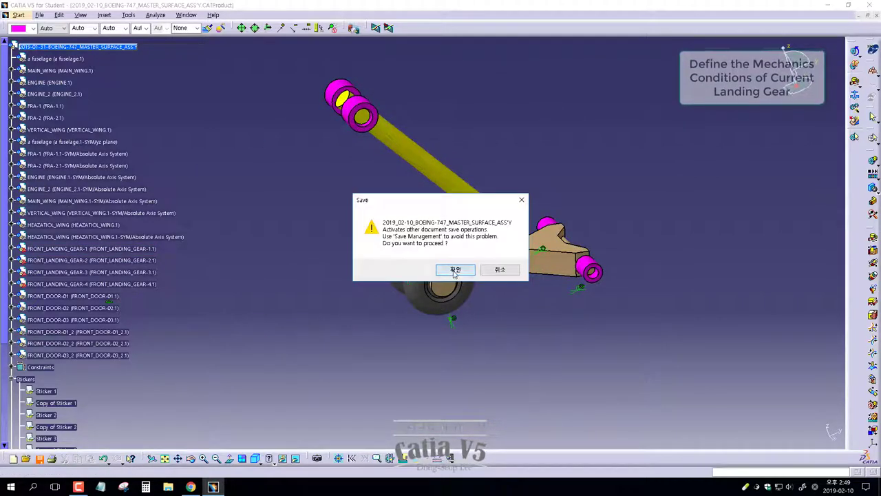
pyautogui.click(454, 270)
# - Create the mechanism FRONT LANDING GEAR SIM and set a landing-gear part as its fixed part
pyautogui.click(854, 99)
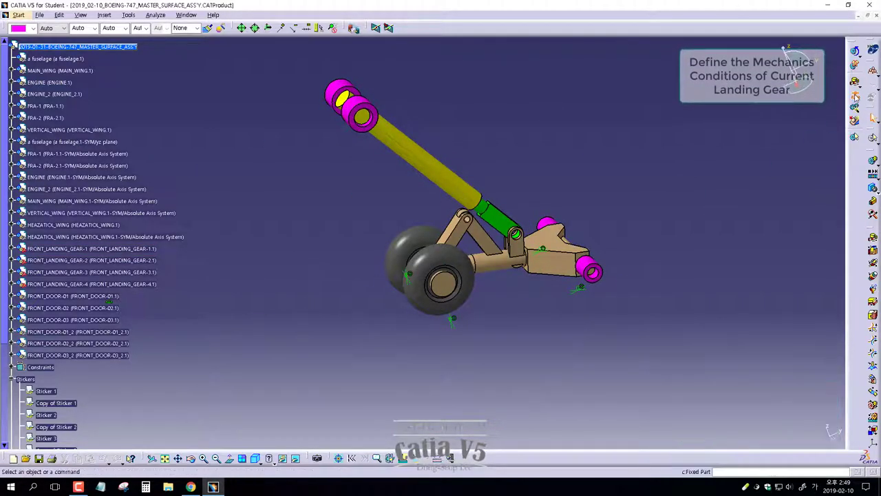
pyautogui.click(599, 308)
pyautogui.click(590, 308)
pyautogui.click(628, 308)
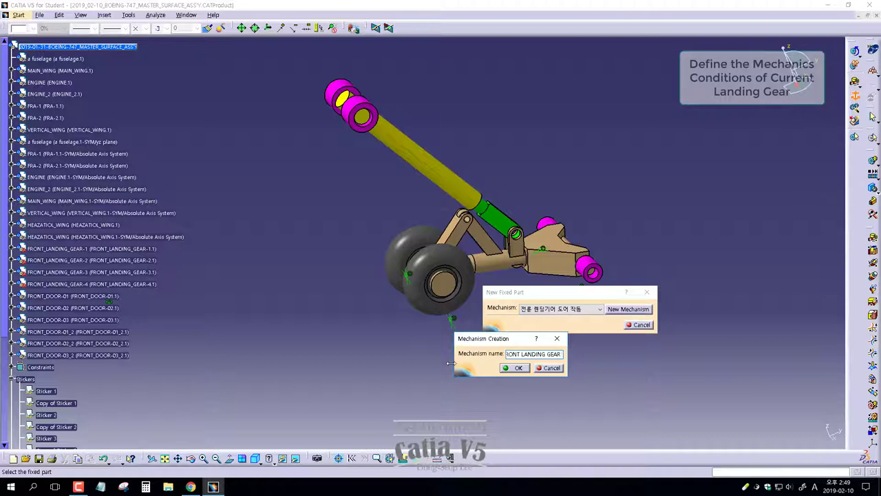
pyautogui.click(518, 368)
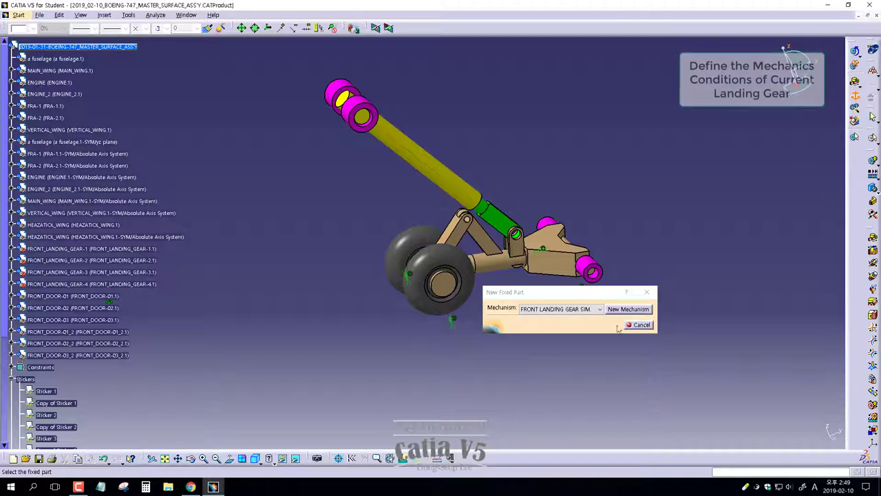
pyautogui.click(354, 103)
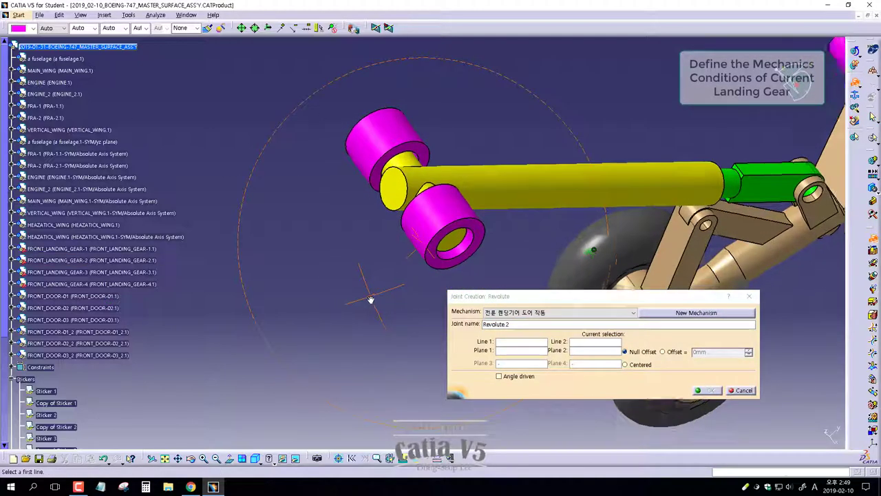
# - Join FRONT_LANDING_GEAR-2 and FRONT_LANDING_GEAR-4 with Revolute.1 in FRONT LANDING GEAR SIM
pyautogui.click(385, 227)
pyautogui.click(372, 229)
pyautogui.moveTo(372, 229); pyautogui.dragTo(423, 301, button='middle')
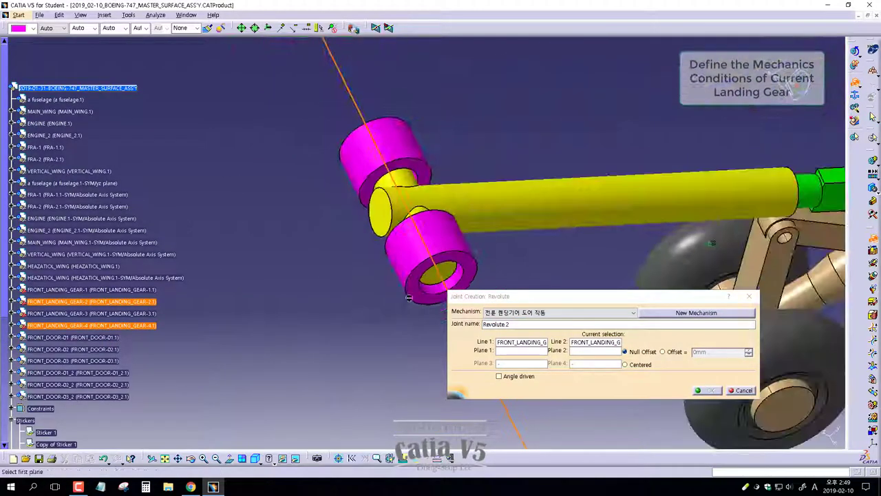
pyautogui.click(558, 313)
pyautogui.click(530, 325)
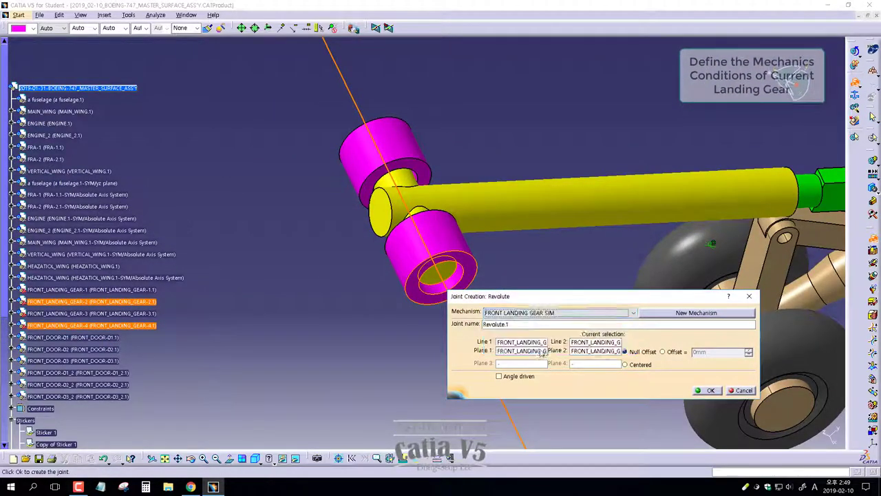
pyautogui.click(721, 351)
pyautogui.write('-2')
pyautogui.click(696, 390)
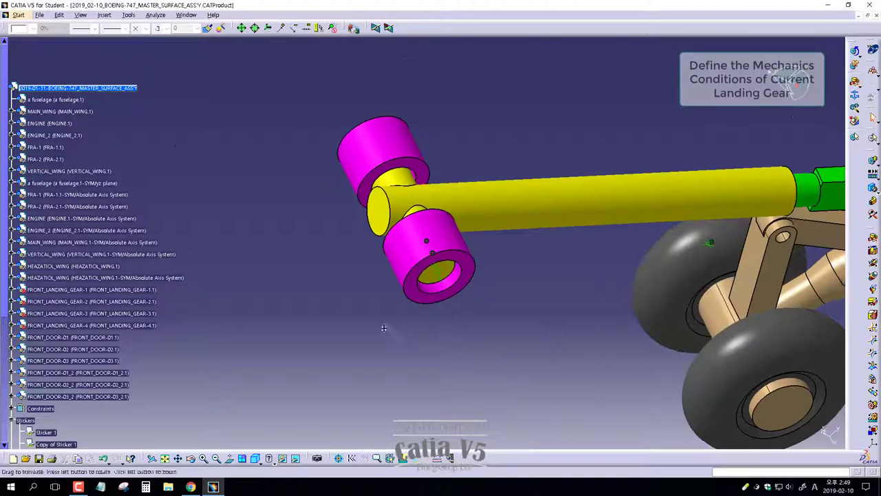
pyautogui.moveTo(385, 324)
pyautogui.mouseDown(button='middle')
pyautogui.moveTo(309, 299)
pyautogui.moveTo(422, 187)
pyautogui.moveTo(297, 83)
pyautogui.mouseUp(button='middle')
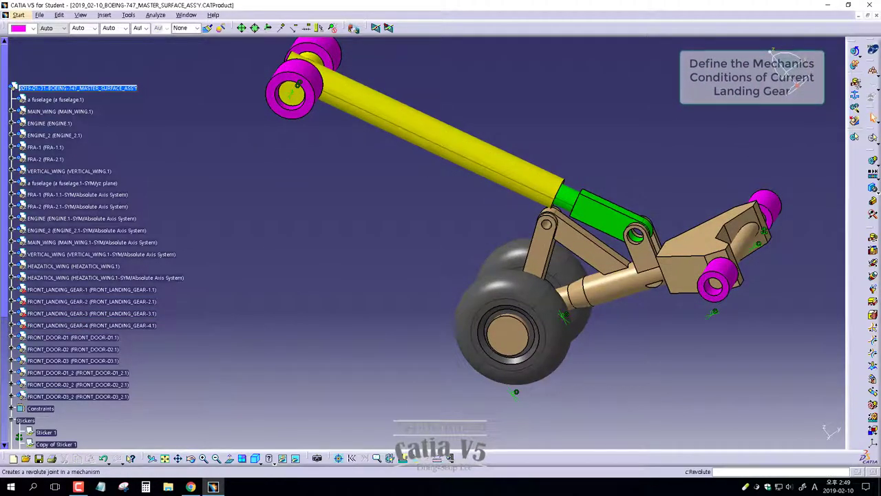
pyautogui.click(820, 436)
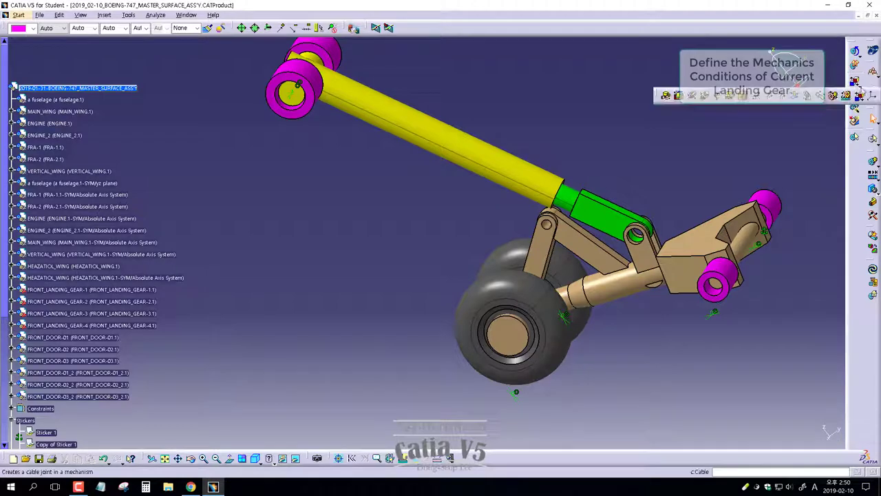
# - Float the joints toolbar, start a cylindrical joint on the strut axes, then cancel it
pyautogui.moveTo(590, 118); pyautogui.dragTo(573, 128)
pyautogui.click(573, 125)
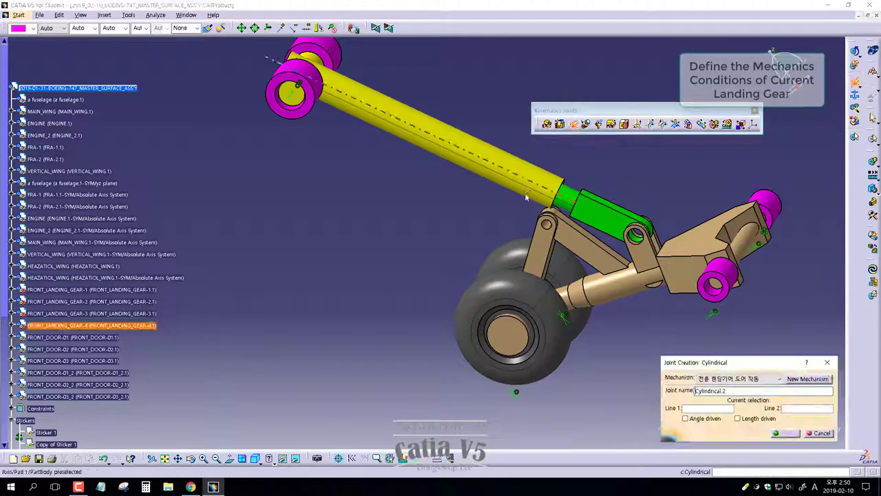
pyautogui.click(561, 190)
pyautogui.click(782, 434)
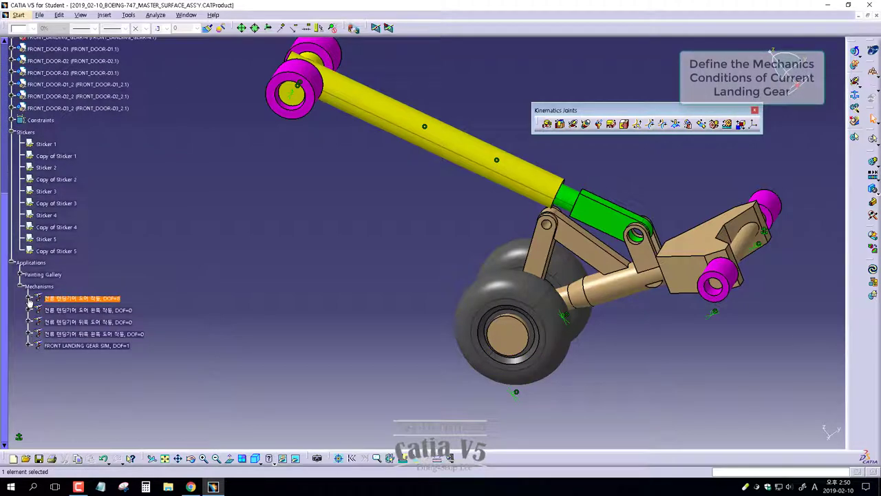
# - Expand both mechanisms and their joint lists in the specification tree
pyautogui.click(29, 299)
pyautogui.click(36, 310)
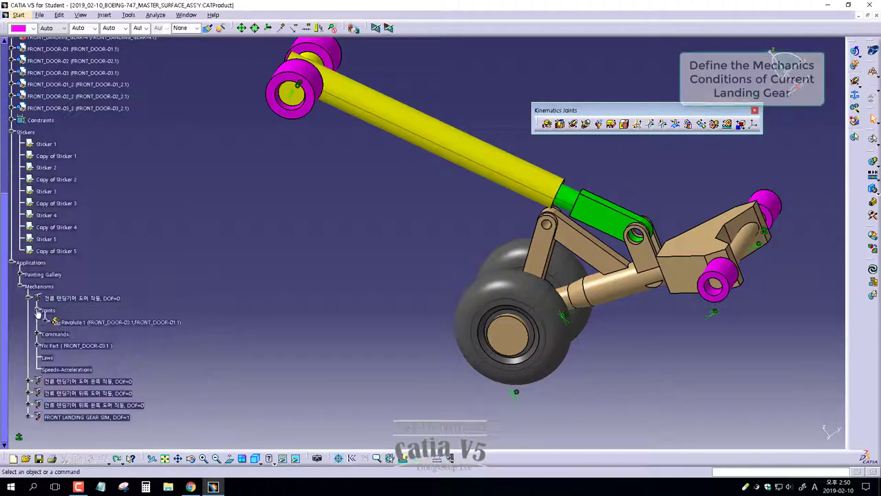
pyautogui.click(29, 405)
pyautogui.click(37, 315)
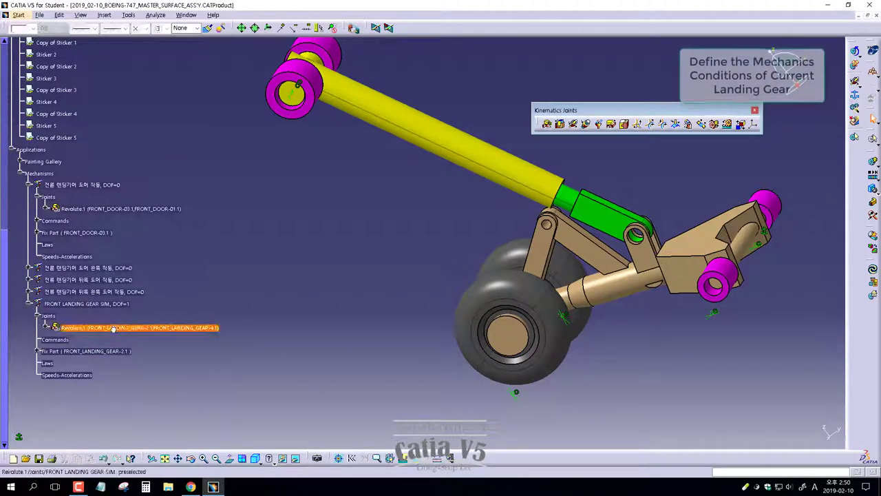
# - Create Cylindrical.2 between the yellow strut and green sleeve axes in FRONT LANDING GEAR SIM
pyautogui.click(574, 125)
pyautogui.click(413, 120)
pyautogui.click(592, 210)
pyautogui.click(778, 379)
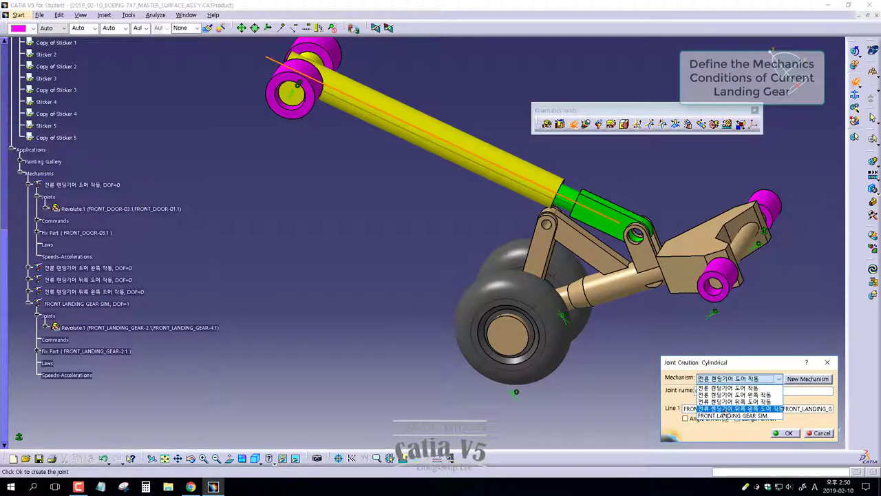
pyautogui.click(730, 411)
pyautogui.click(786, 433)
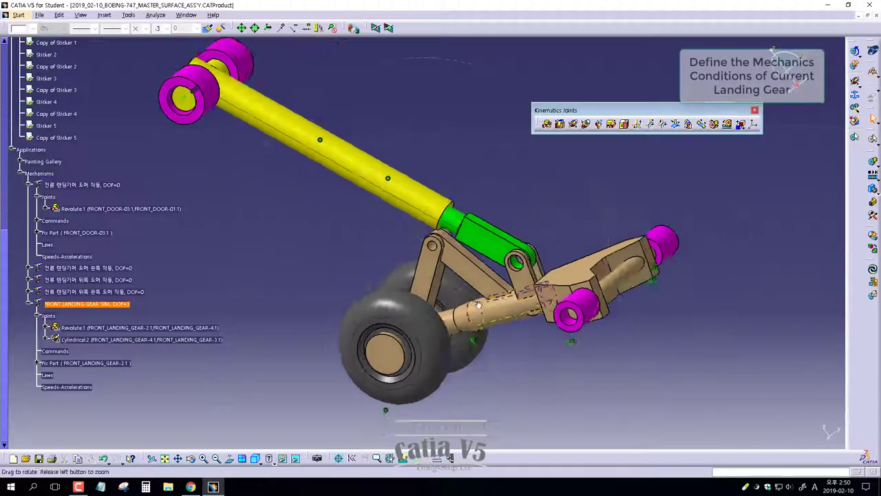
# - Create Revolute.2 between FRONT_LANDING_GEAR-1.1 and FRONT_LANDING_GEAR-3.1 at the linkage pin
pyautogui.moveTo(644, 292); pyautogui.dragTo(599, 144, button='middle')
pyautogui.click(549, 126)
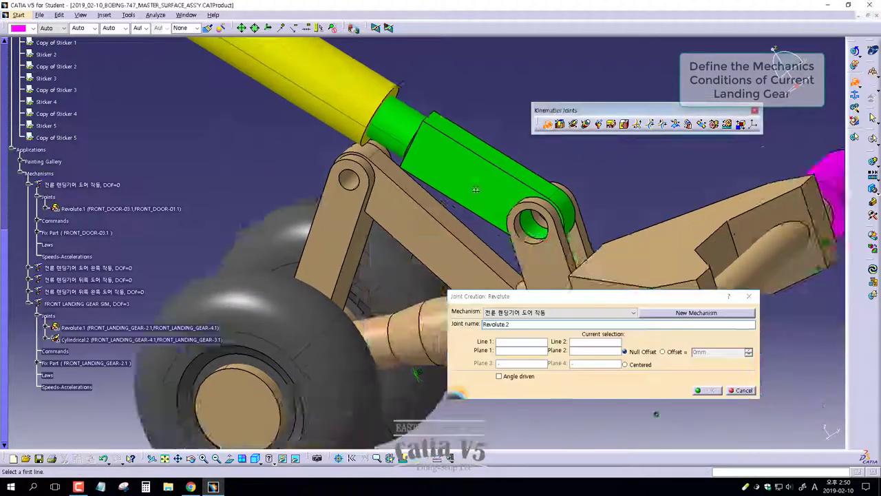
pyautogui.moveTo(548, 126)
pyautogui.mouseDown(button='middle')
pyautogui.moveTo(454, 252)
pyautogui.moveTo(560, 226)
pyautogui.mouseUp(button='middle')
pyautogui.click(455, 252)
pyautogui.click(455, 252)
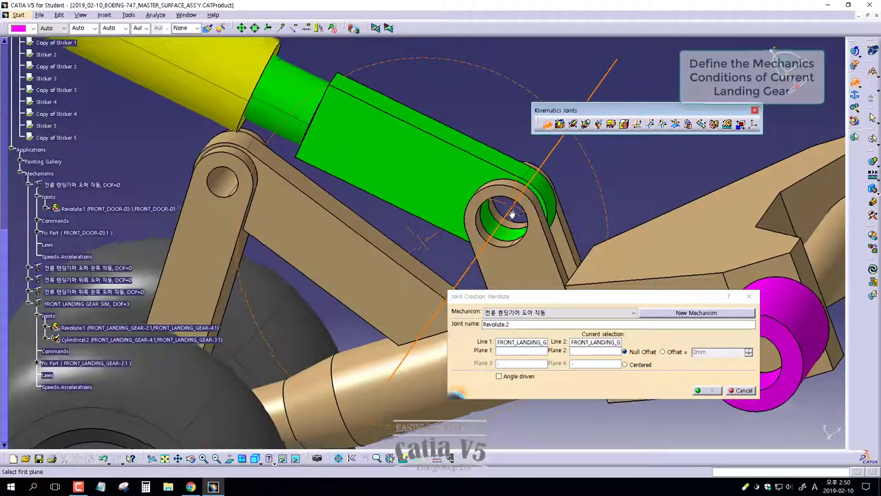
pyautogui.click(560, 227)
pyautogui.click(507, 171)
pyautogui.click(711, 389)
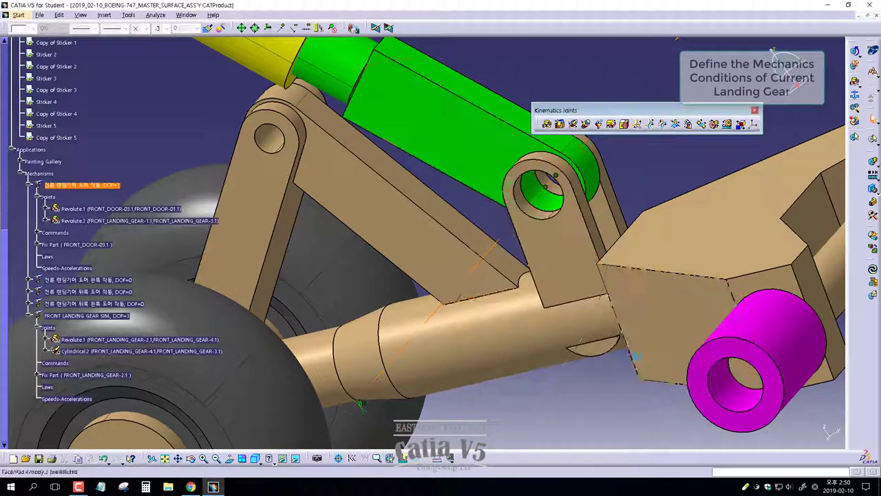
pyautogui.moveTo(710, 390)
pyautogui.mouseDown(button='middle')
pyautogui.moveTo(498, 258)
pyautogui.moveTo(678, 261)
pyautogui.mouseUp(button='middle')
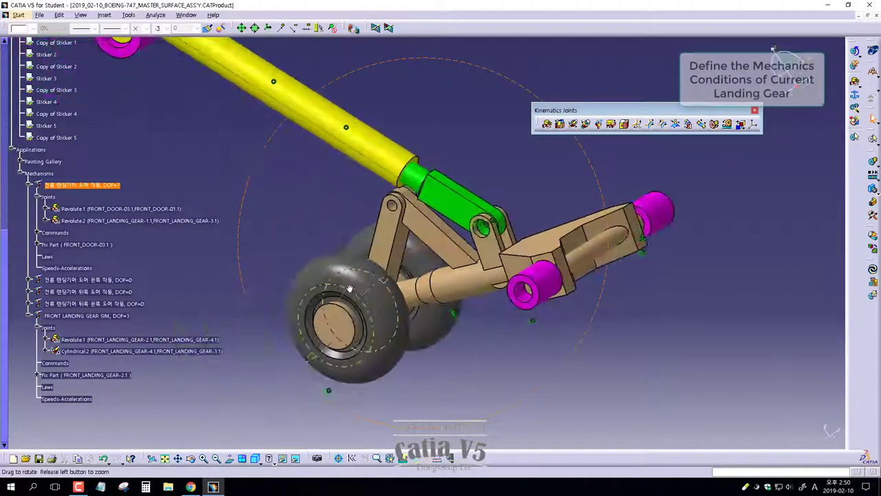
# - Start another revolute for FRONT LANDING GEAR SIM, cancel it, and select the misplaced Revolute.2
pyautogui.click(547, 123)
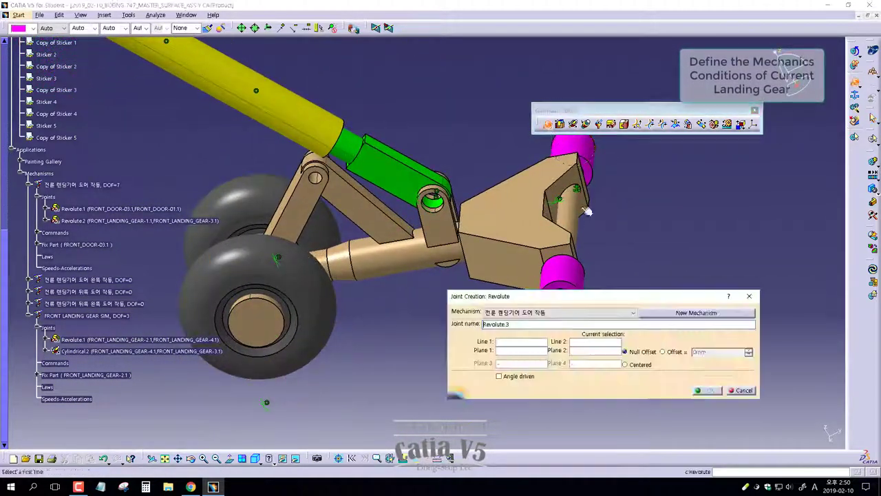
pyautogui.click(632, 313)
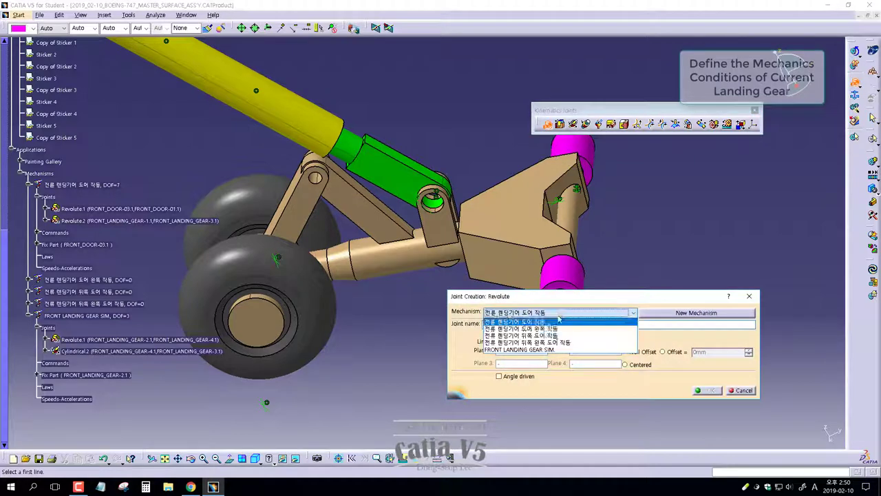
pyautogui.click(544, 353)
pyautogui.moveTo(544, 352); pyautogui.dragTo(452, 254, button='middle')
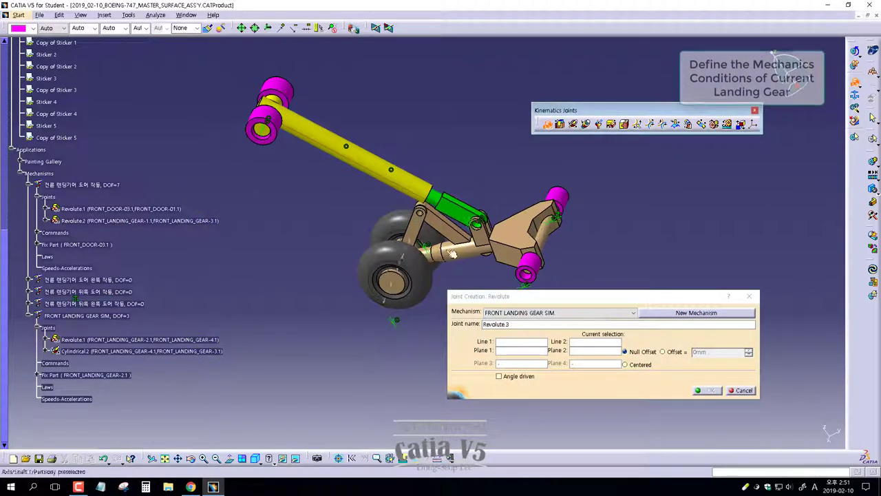
pyautogui.click(744, 390)
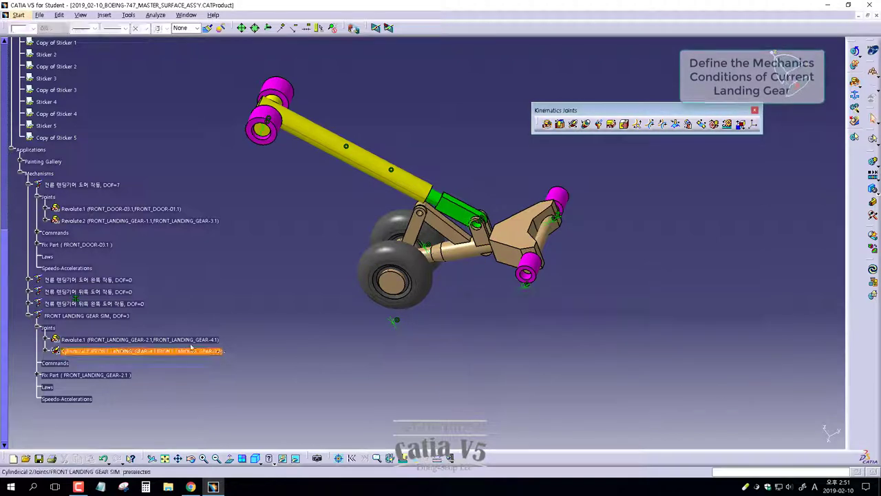
pyautogui.click(105, 221)
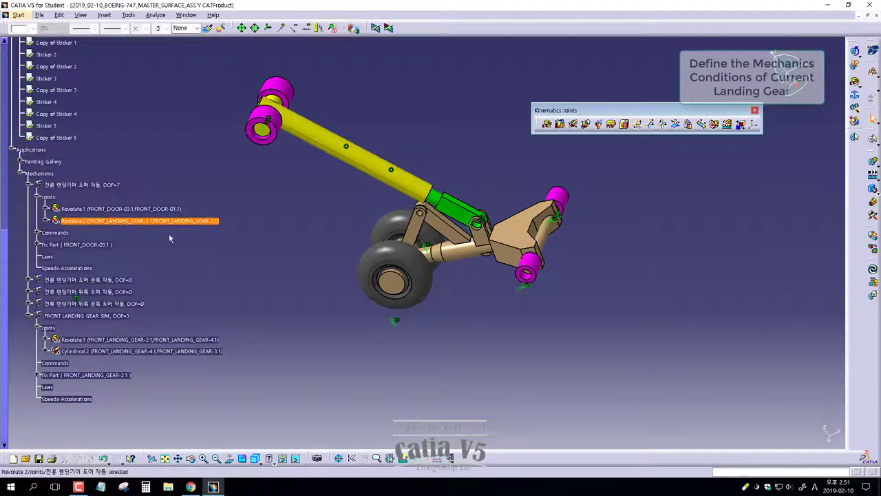
# - Delete the misplaced Revolute.2 joint from the door mechanism
pyautogui.rightClick(152, 221)
pyautogui.click(165, 332)
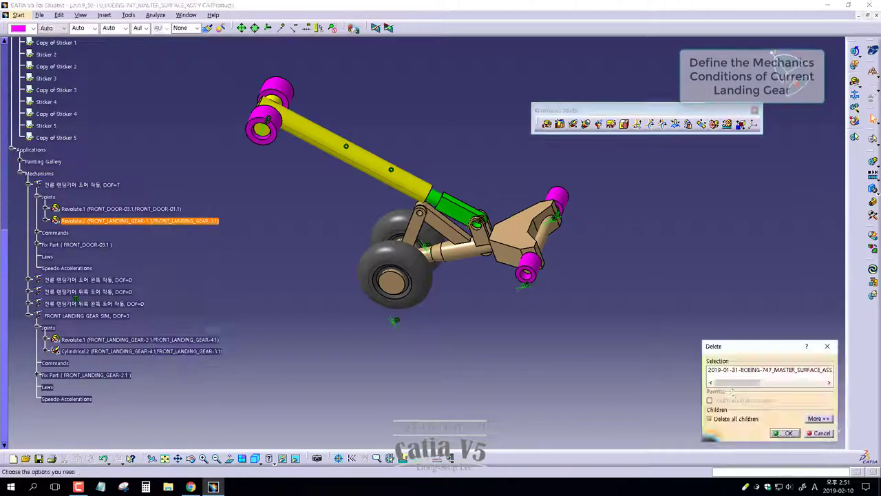
pyautogui.click(785, 433)
# - Add Revolute.3 between FRONT_LANDING_GEAR-1.1 and FRONT_LANDING_GEAR-3.1 in FRONT LANDING GEAR SIM
pyautogui.click(547, 124)
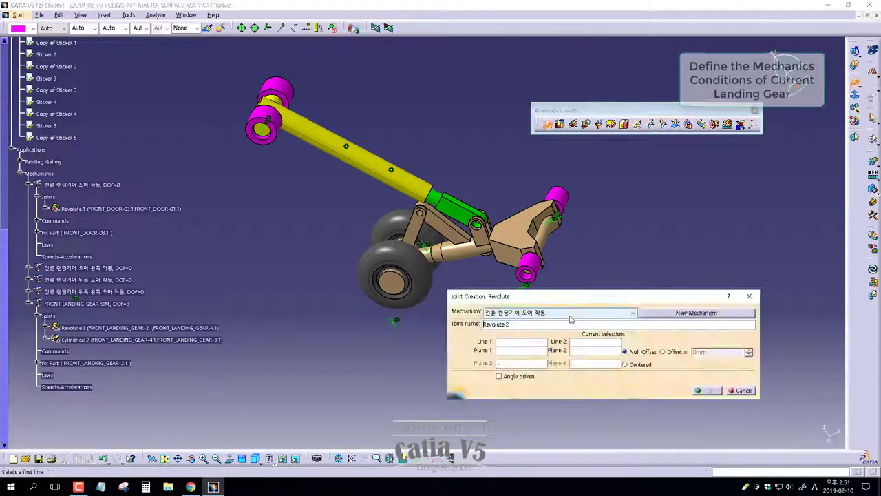
pyautogui.click(633, 312)
pyautogui.click(495, 338)
pyautogui.moveTo(416, 237)
pyautogui.mouseDown(button='middle')
pyautogui.moveTo(441, 241)
pyautogui.moveTo(441, 207)
pyautogui.moveTo(448, 240)
pyautogui.moveTo(455, 206)
pyautogui.mouseUp(button='middle')
pyautogui.click(382, 241)
pyautogui.click(396, 269)
pyautogui.click(705, 389)
# - Add Revolute.4 between FRONT_LANDING_GEAR-2.1 and FRONT_LANDING_GEAR-1.1 with a -31mm offset
pyautogui.click(547, 124)
pyautogui.click(633, 312)
pyautogui.click(528, 350)
pyautogui.moveTo(528, 350); pyautogui.dragTo(427, 262, button='middle')
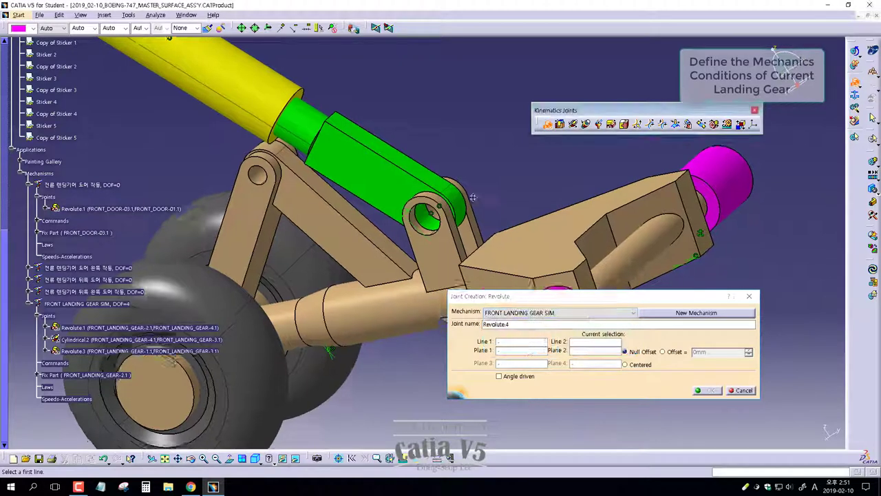
pyautogui.click(419, 254)
pyautogui.click(472, 216)
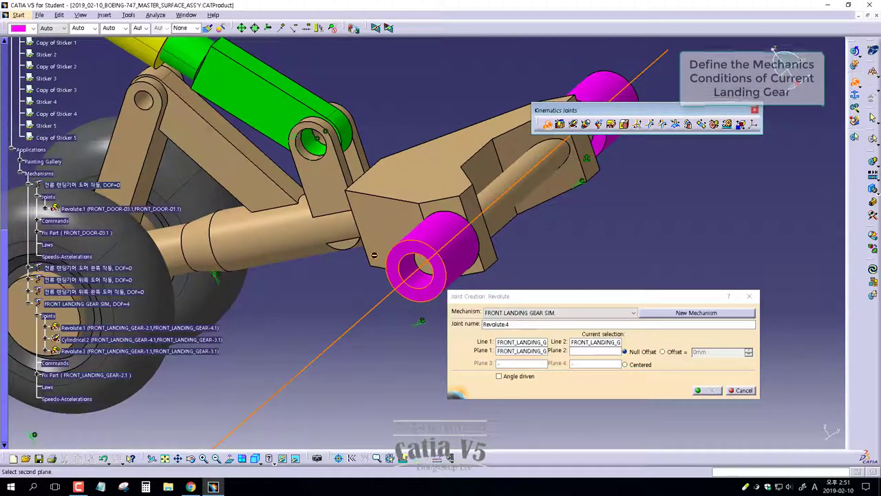
pyautogui.click(662, 352)
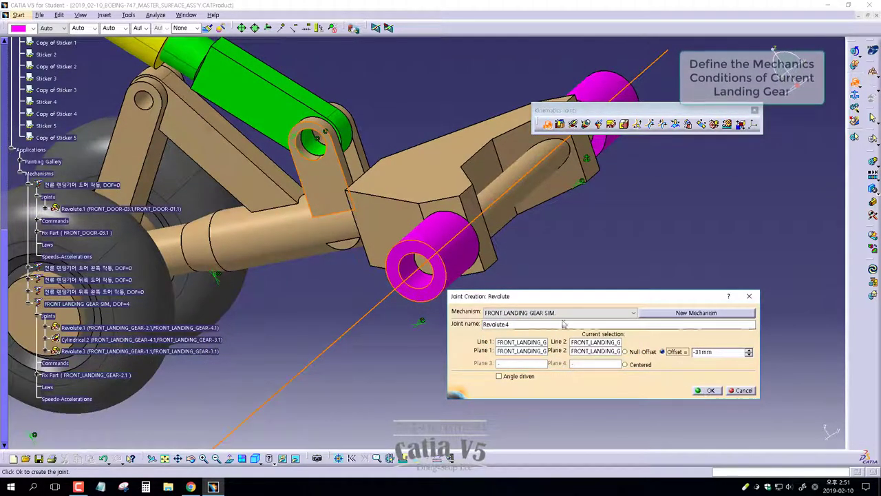
pyautogui.click(563, 313)
pyautogui.click(536, 323)
pyautogui.click(709, 390)
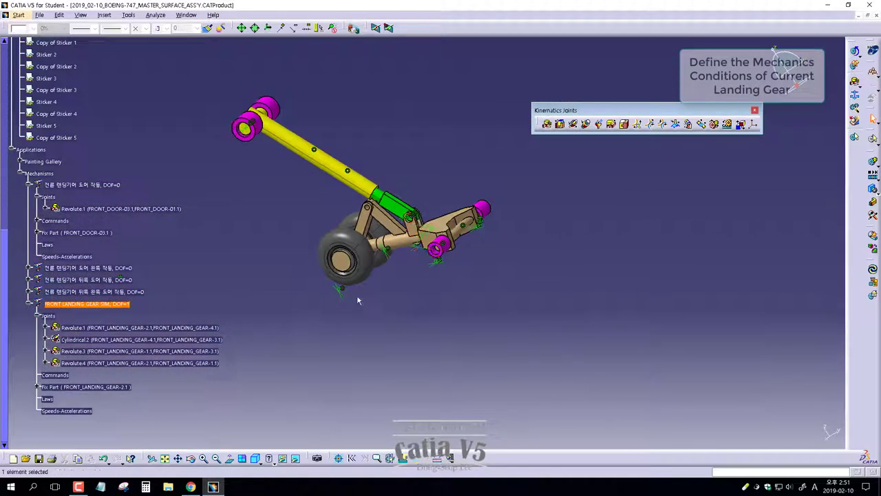
# - Scroll the tree, clear the selection, and save the assembly
pyautogui.scroll(-2, 110, 316)
pyautogui.scroll(-2, 110, 316)
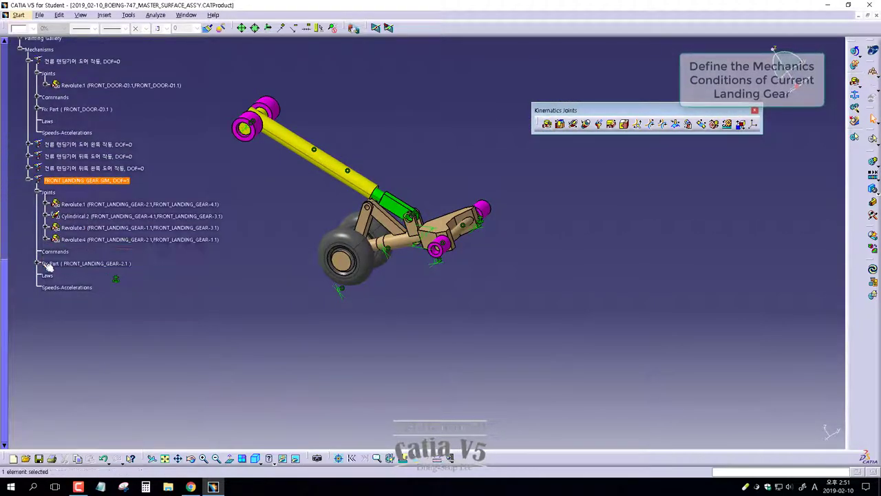
pyautogui.click(207, 305)
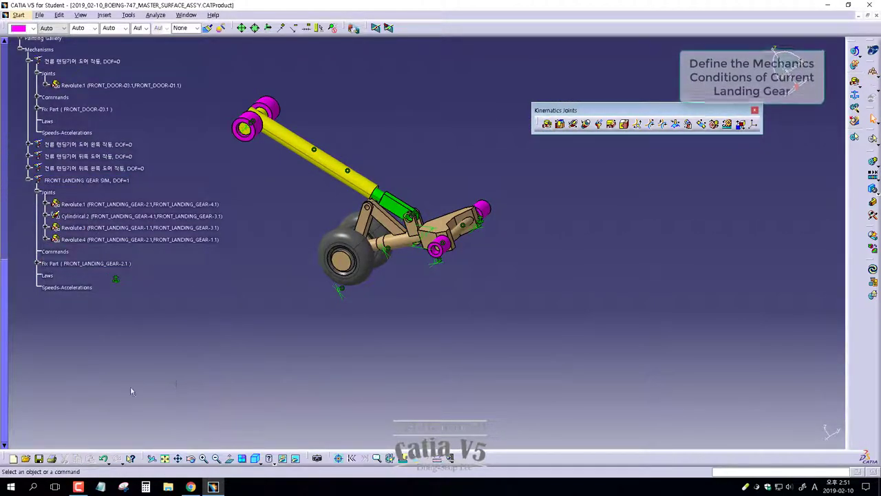
pyautogui.click(39, 459)
# - Make Cylindrical.2 length-driven with limits 0mm to 40mm, bringing the mechanism to DOF=0
pyautogui.doubleClick(90, 215)
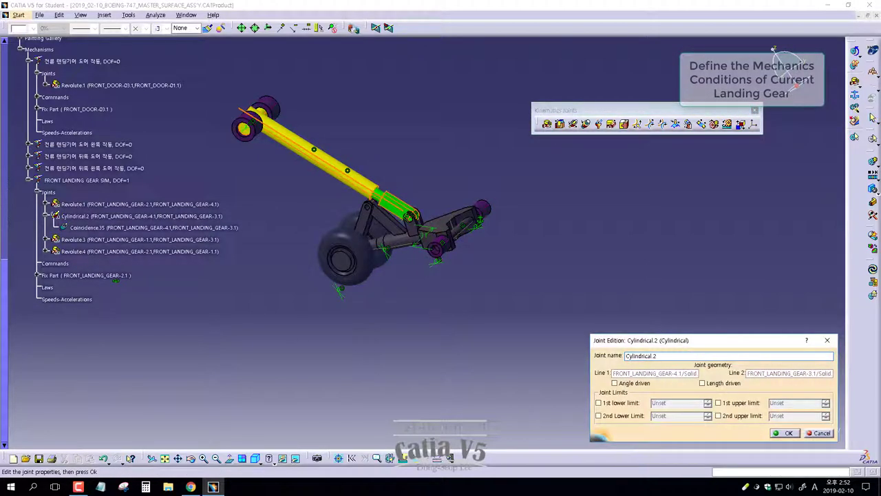
pyautogui.moveTo(116, 279)
pyautogui.mouseDown(button='middle')
pyautogui.moveTo(128, 408)
pyautogui.moveTo(135, 402)
pyautogui.mouseUp(button='middle')
pyautogui.click(702, 384)
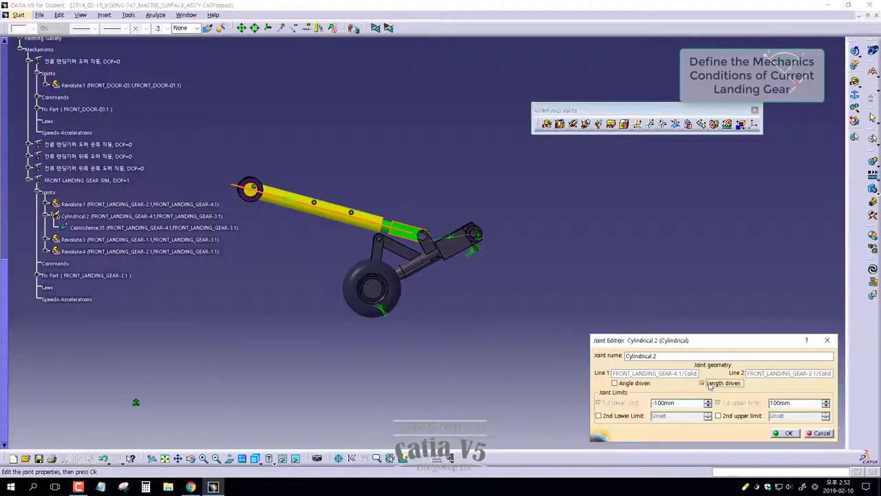
pyautogui.moveTo(470, 283); pyautogui.dragTo(422, 334, button='middle')
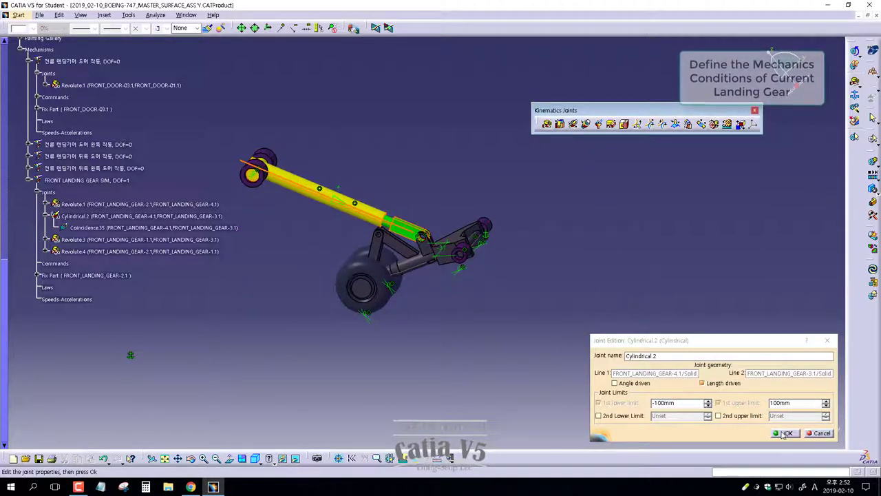
pyautogui.moveTo(687, 402); pyautogui.dragTo(596, 390)
pyautogui.write('0')
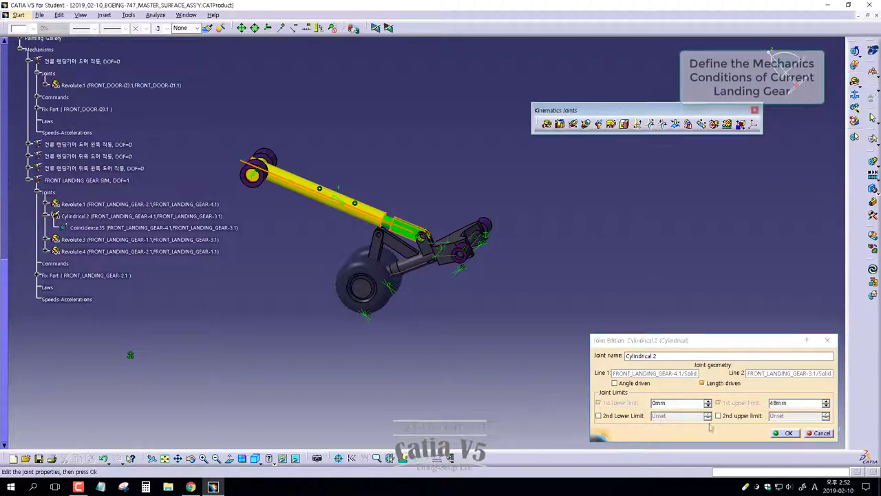
pyautogui.click(786, 433)
pyautogui.click(476, 263)
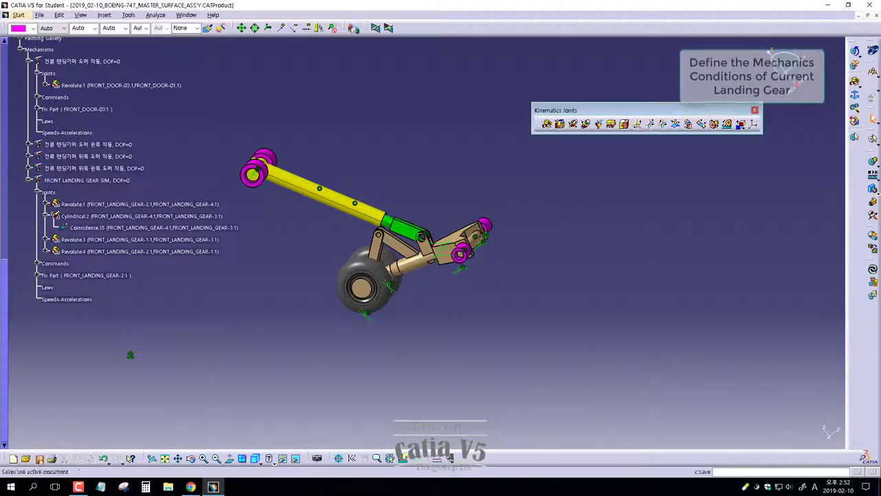
# - Load the full airplane representation and collapse the fuselage and Stickers branches
pyautogui.doubleClick(647, 108)
pyautogui.click(3, 318)
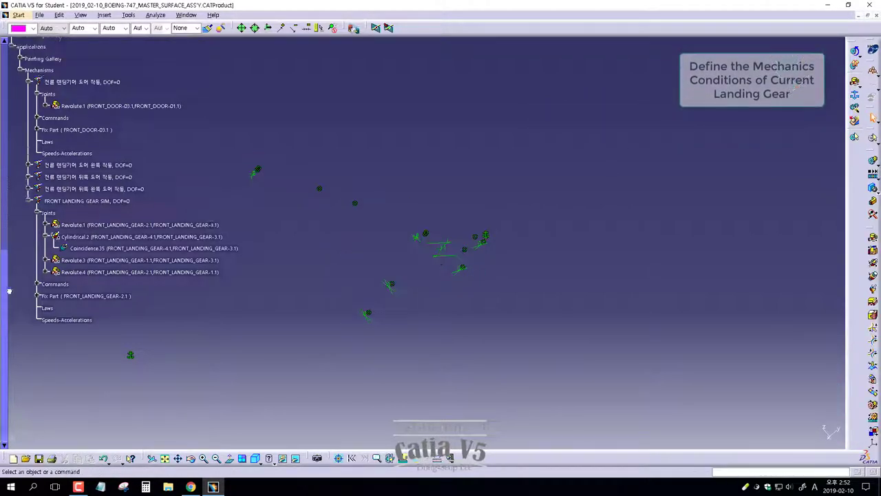
pyautogui.rightClick(40, 48)
pyautogui.click(281, 264)
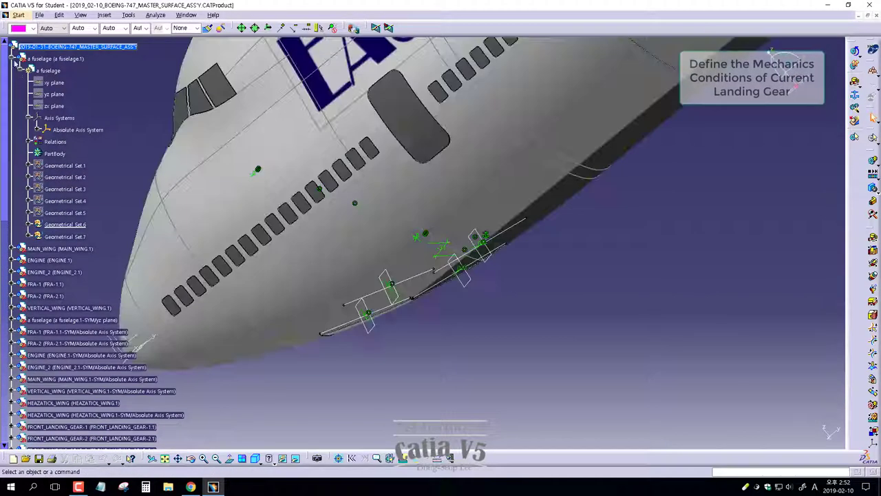
pyautogui.click(15, 59)
pyautogui.click(11, 381)
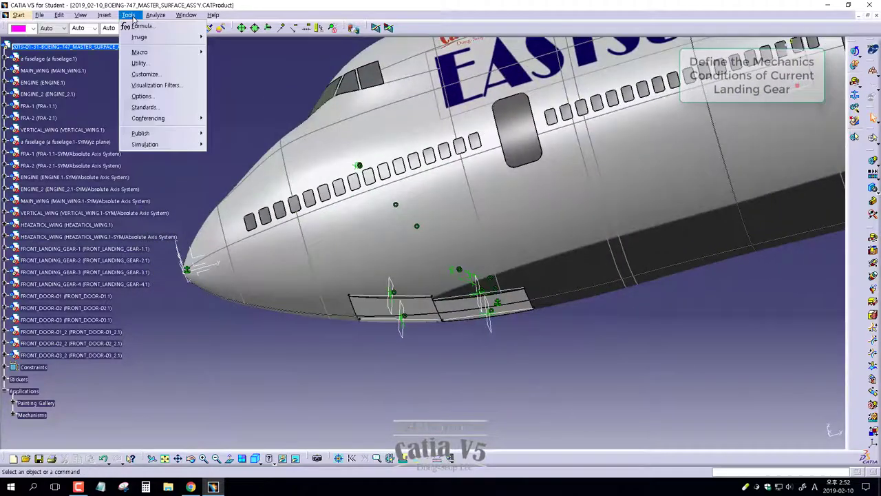
# - Show the hidden lower landing-gear door panel
pyautogui.moveTo(414, 358); pyautogui.dragTo(350, 287, button='middle')
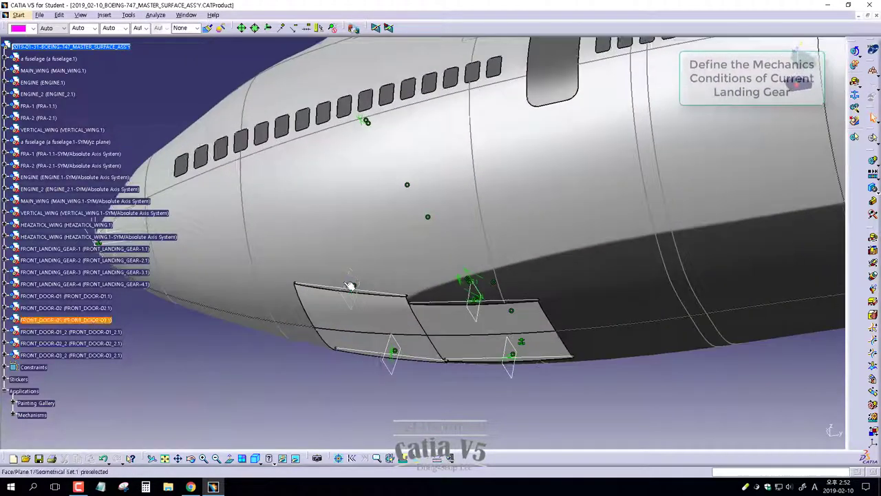
pyautogui.rightClick(350, 287)
pyautogui.press('Escape')
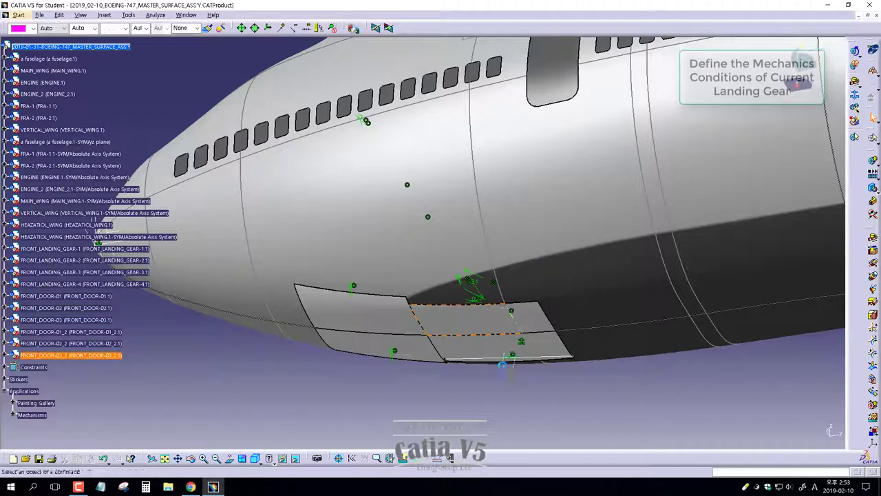
pyautogui.rightClick(496, 360)
pyautogui.click(521, 254)
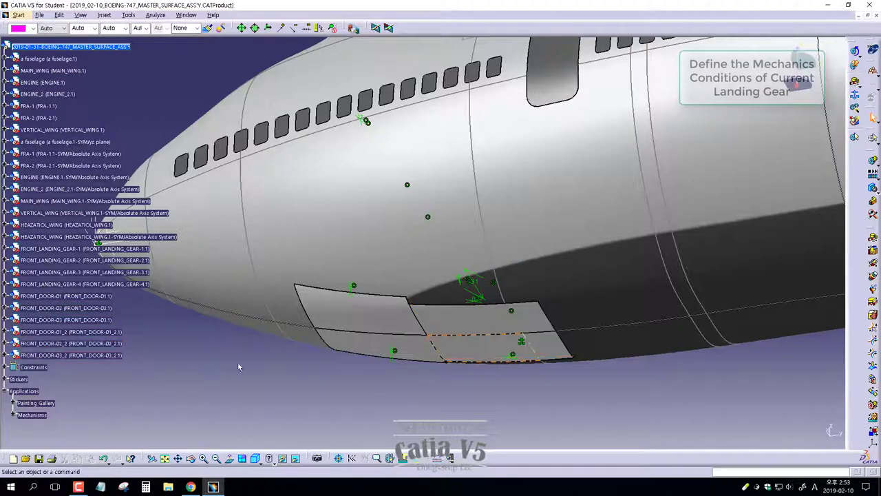
# - Hide the constraint markers and save the assembly, confirming the warning
pyautogui.rightClick(40, 368)
pyautogui.click(52, 263)
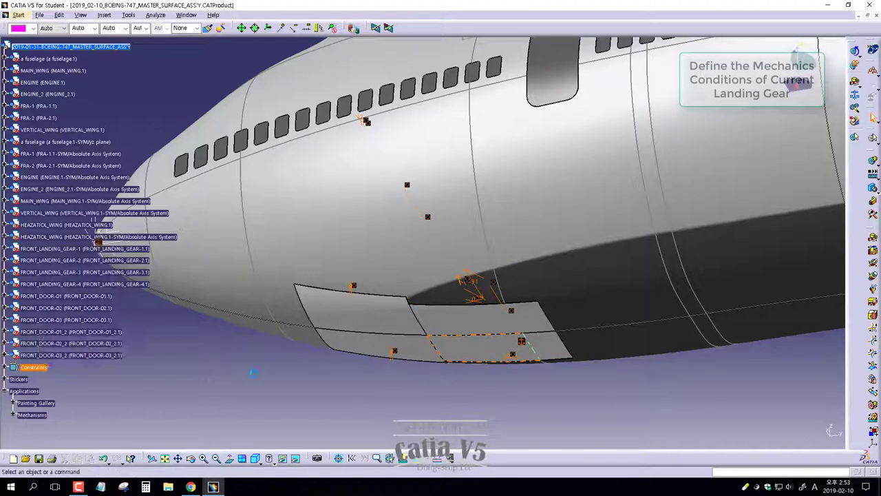
pyautogui.moveTo(369, 321); pyautogui.dragTo(338, 353, button='middle')
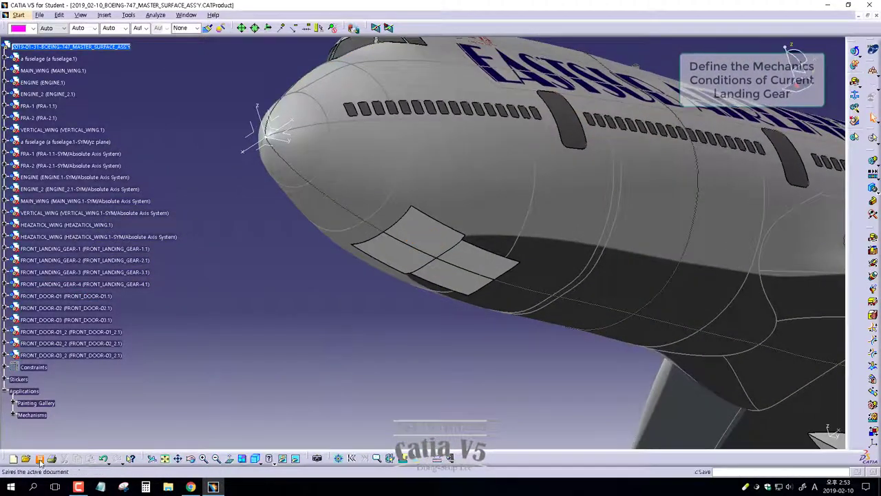
pyautogui.click(39, 459)
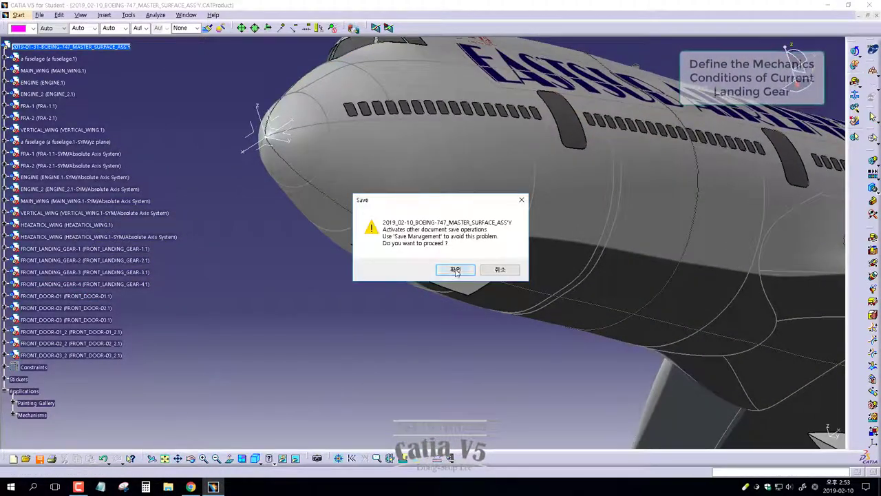
pyautogui.click(456, 271)
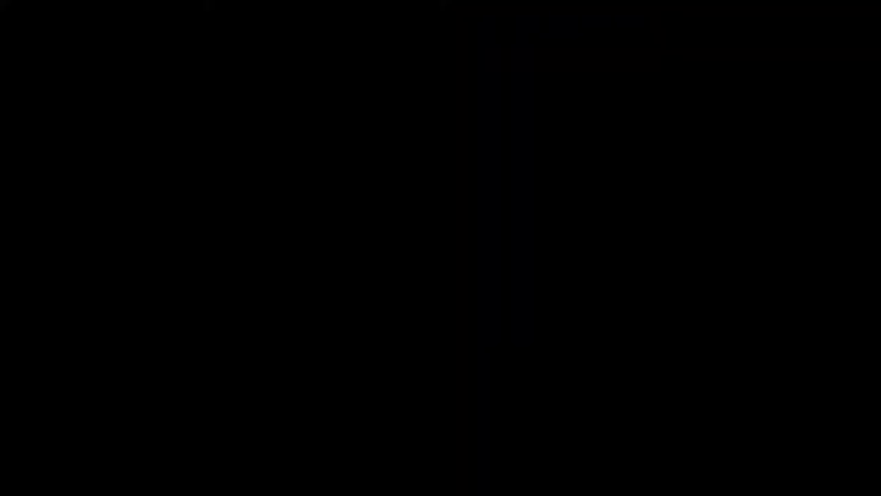